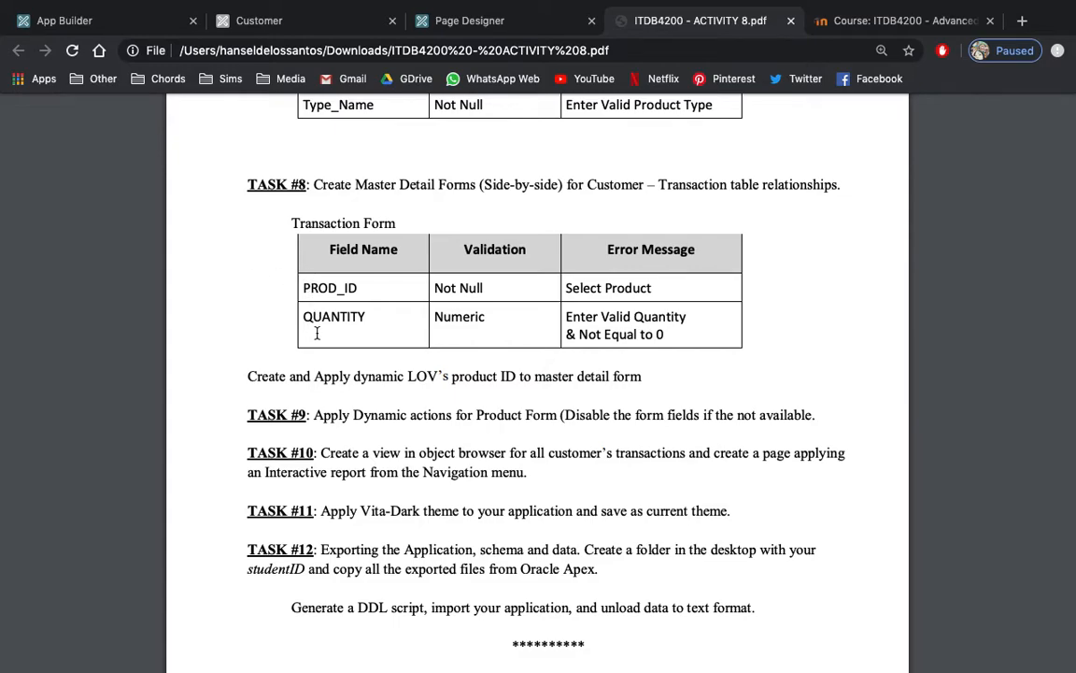
Compare Task #8 in the activity PDF with the running Customer page and its page design, closing the open transaction form.
left_click(297, 19)
left_click(820, 208)
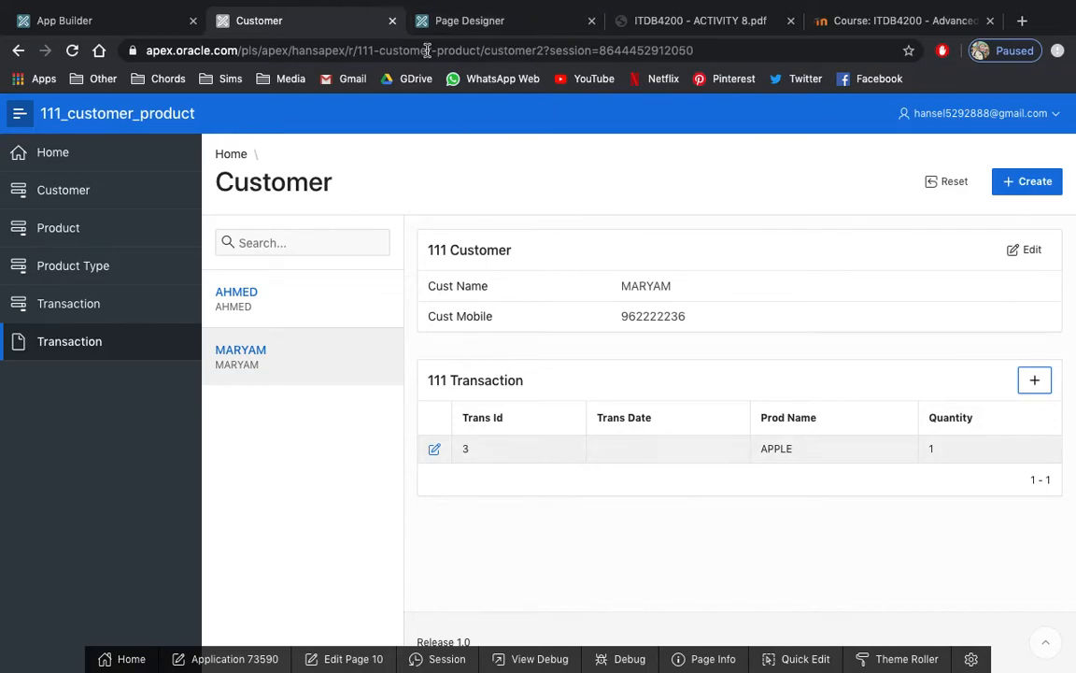
left_click(685, 20)
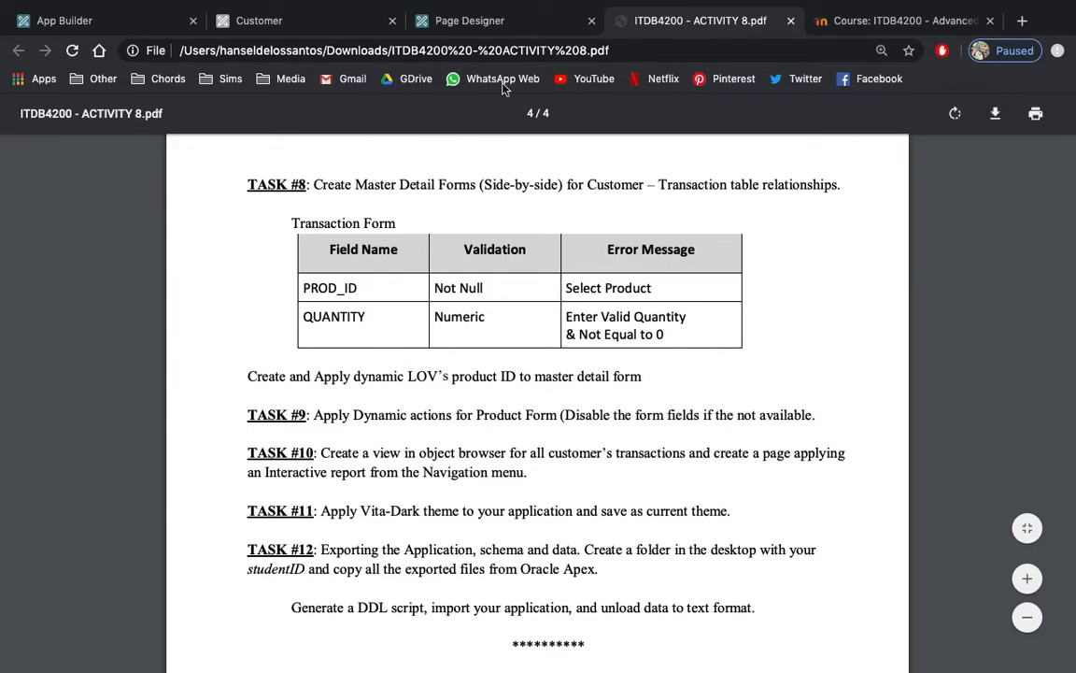
left_click(490, 22)
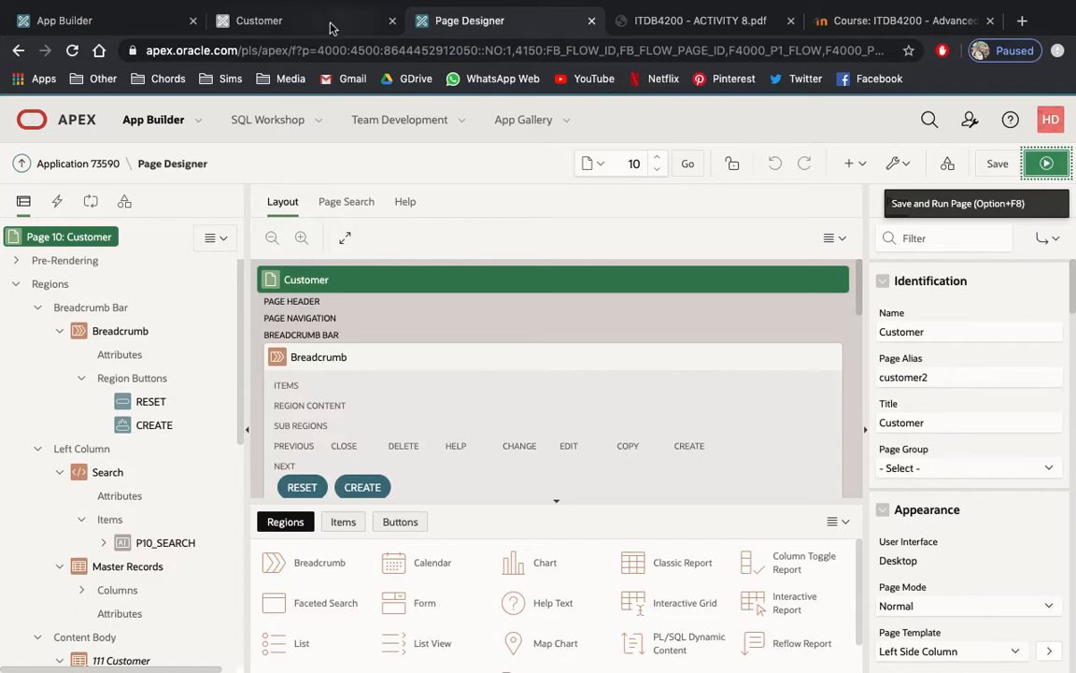
left_click(286, 20)
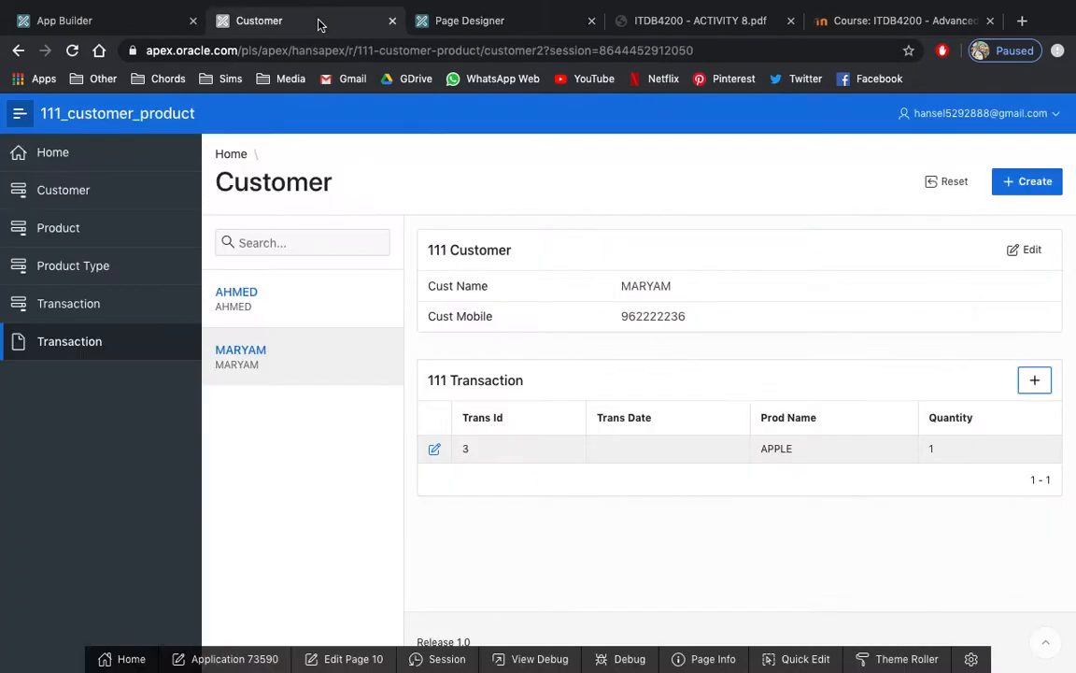
Open a new transaction form for the selected customer and examine the Prod Name choices.
left_click(1037, 383)
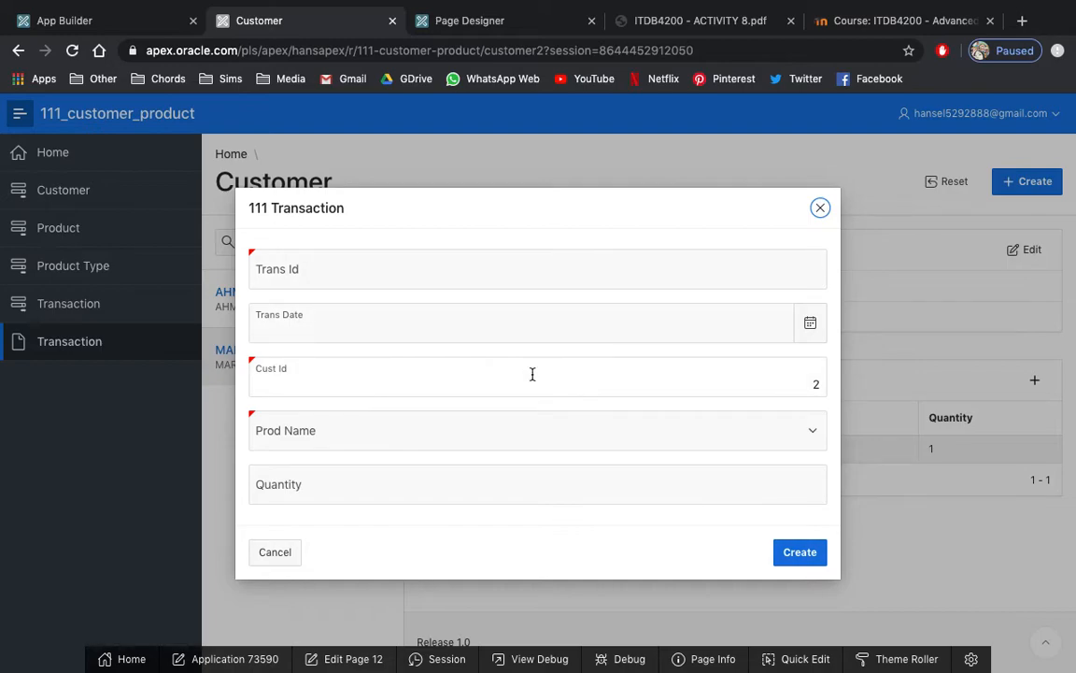
left_click(812, 433)
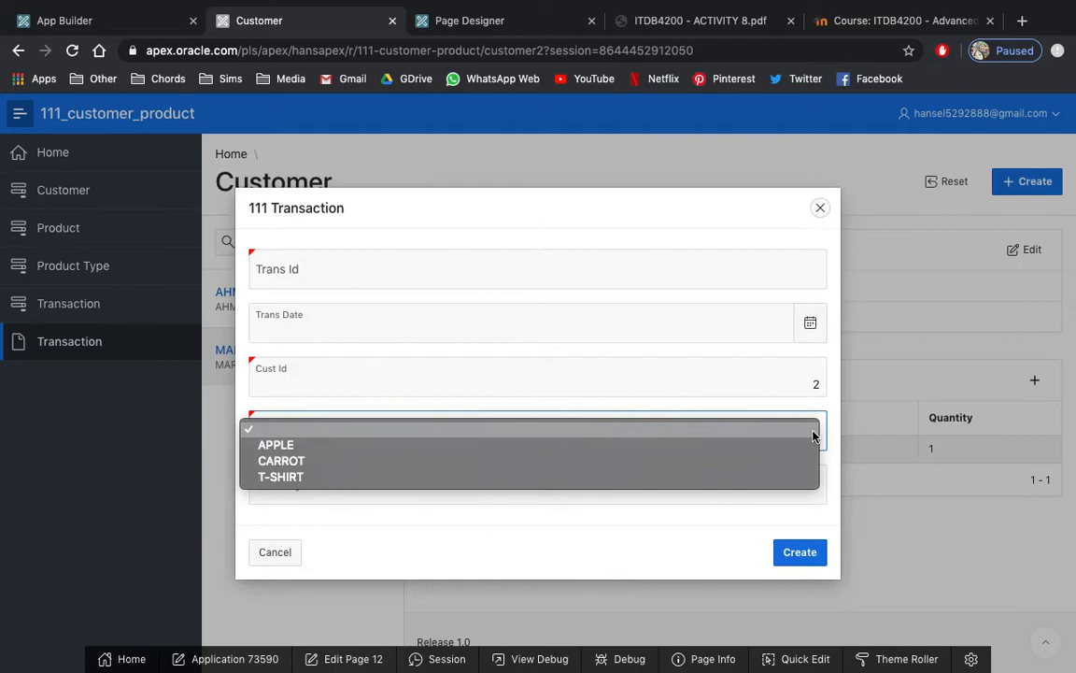
left_click(812, 435)
left_click(777, 374)
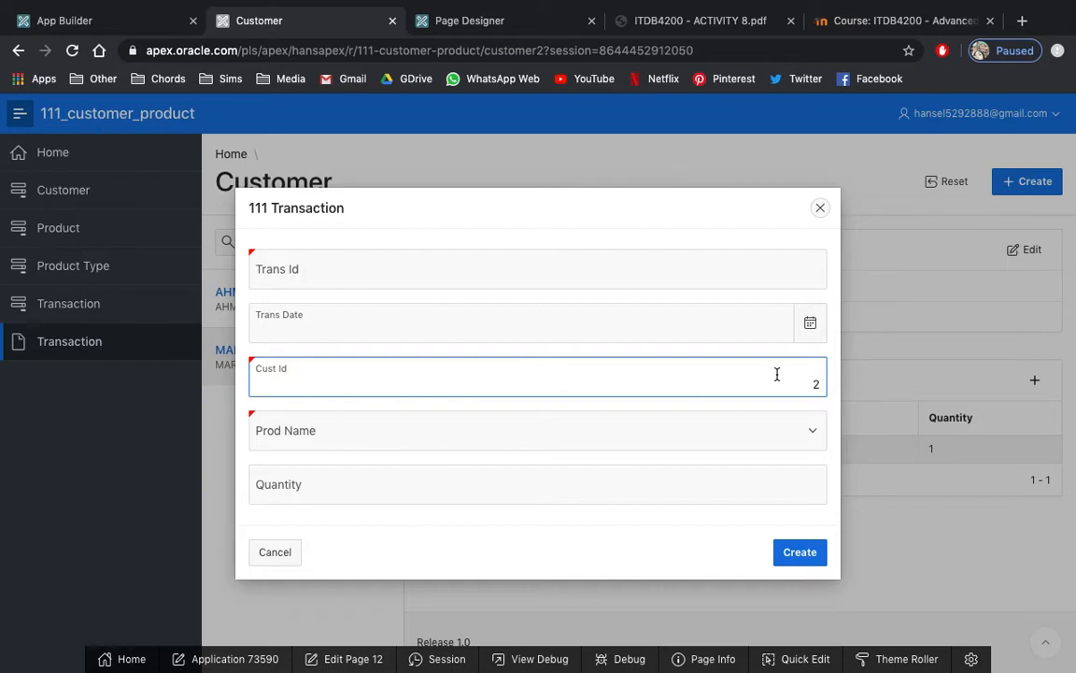
Check the Transaction Form requirements of Task #8 in the activity PDF against the open transaction form.
left_click(502, 22)
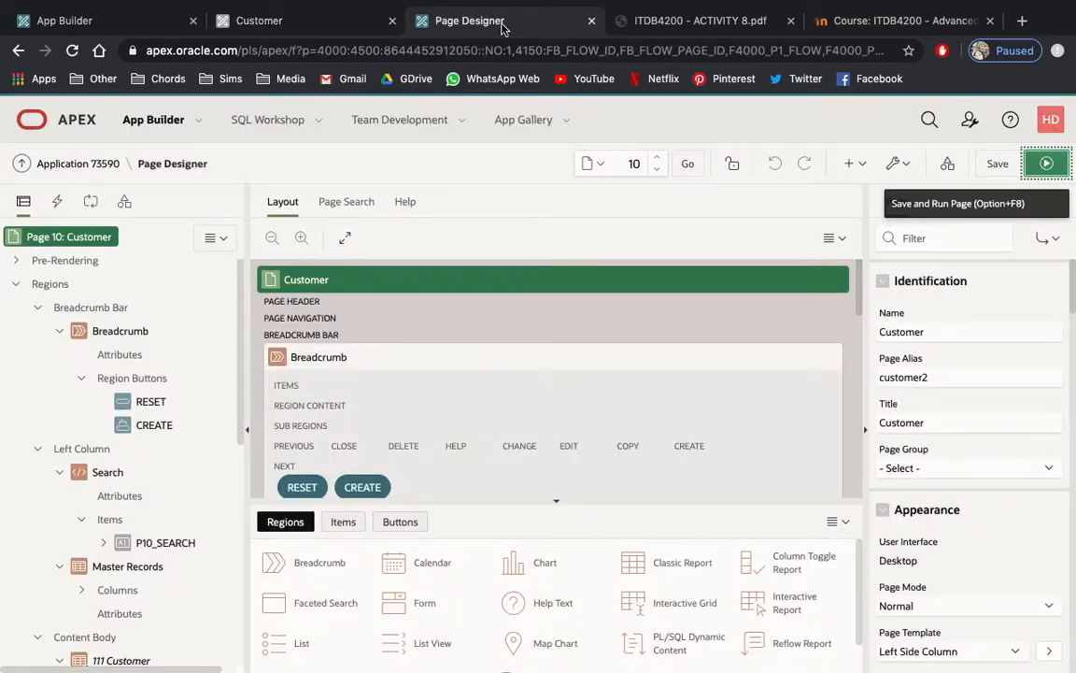
left_click(699, 22)
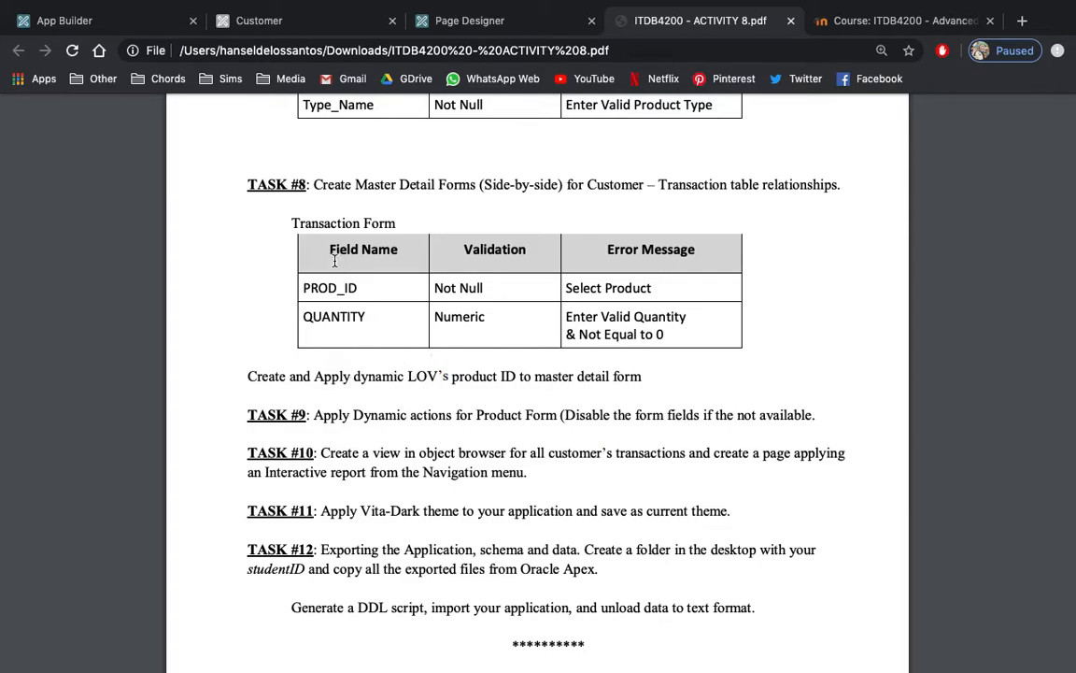
mouse_move(247, 8)
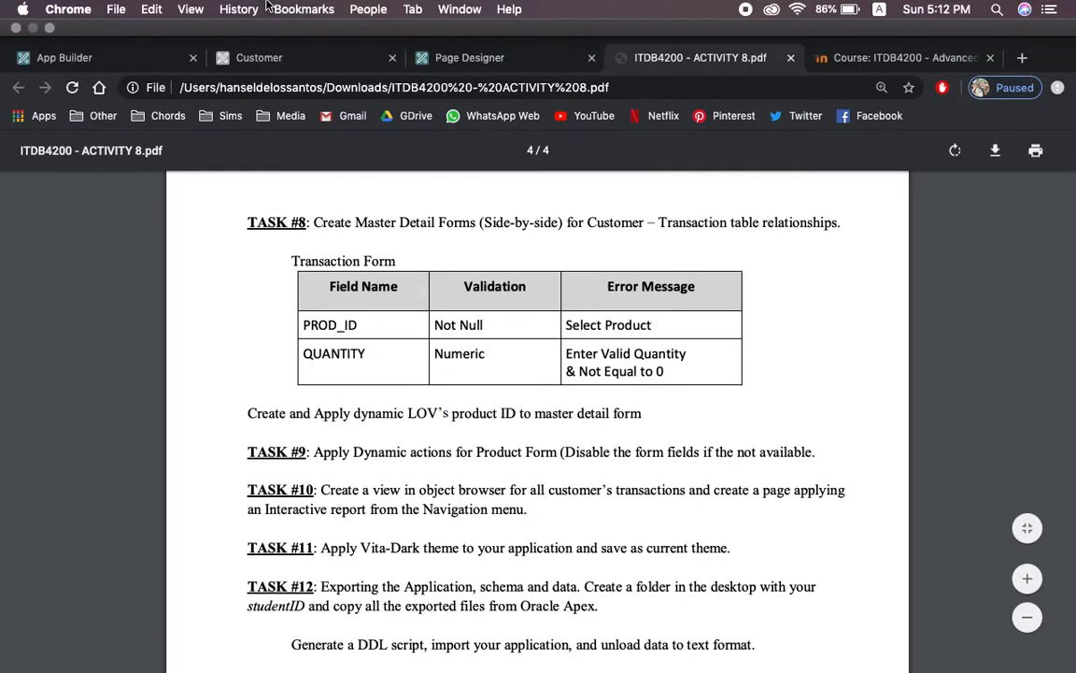
left_click(283, 63)
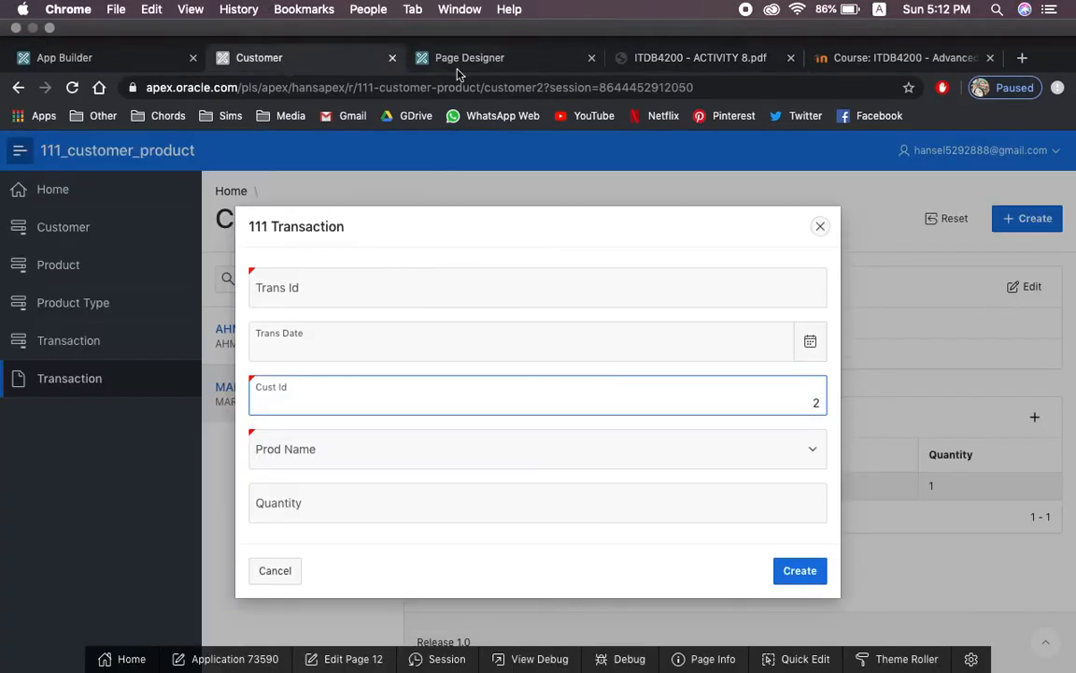
Open the Lists of Values in the shared components of application 73590.
left_click(479, 62)
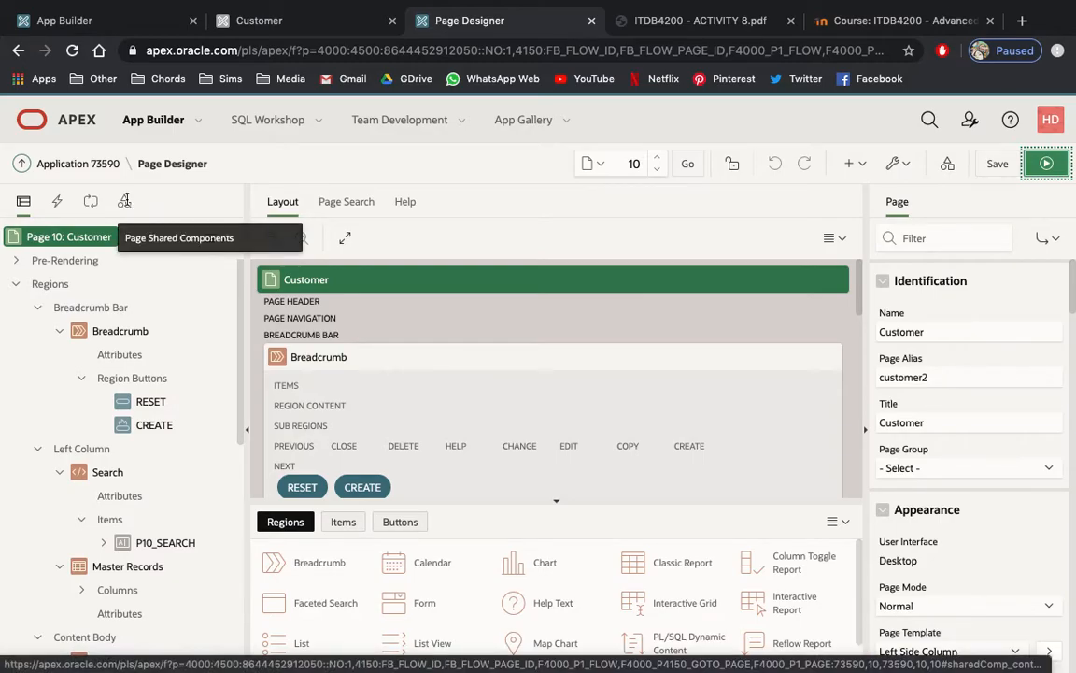
left_click(125, 203)
left_click(79, 163)
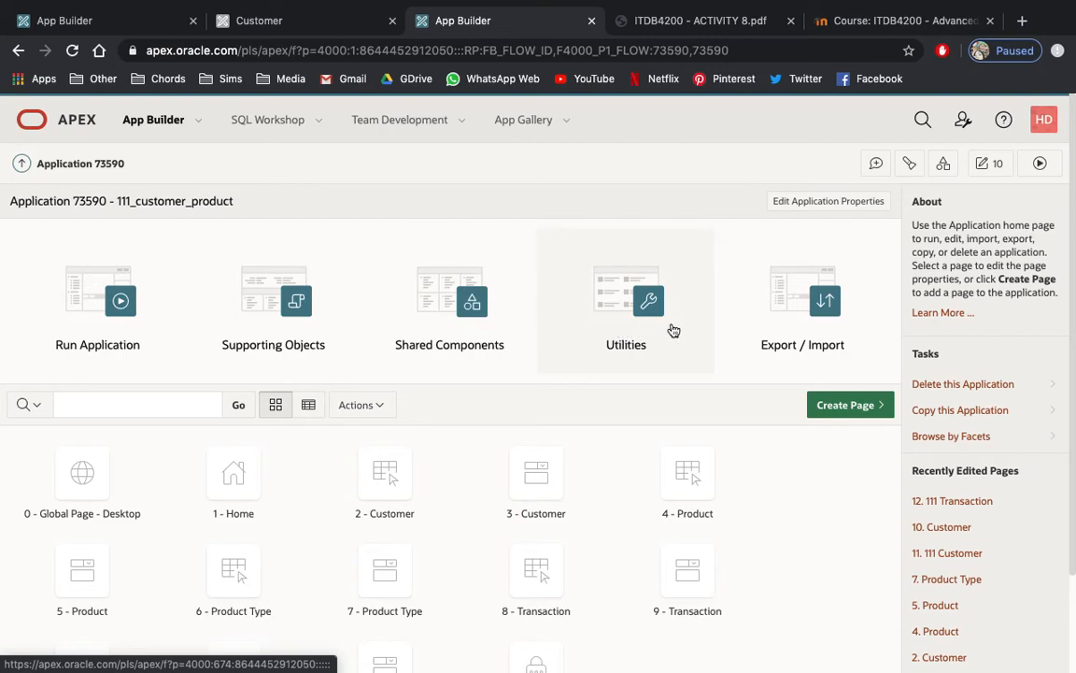
left_click(483, 332)
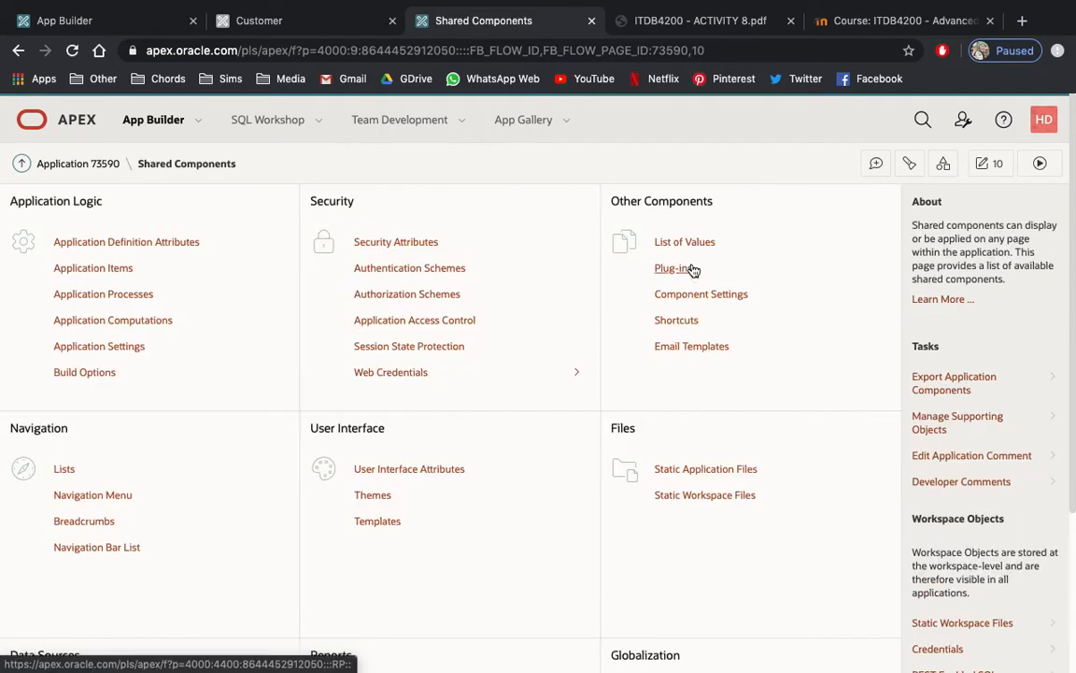
left_click(697, 243)
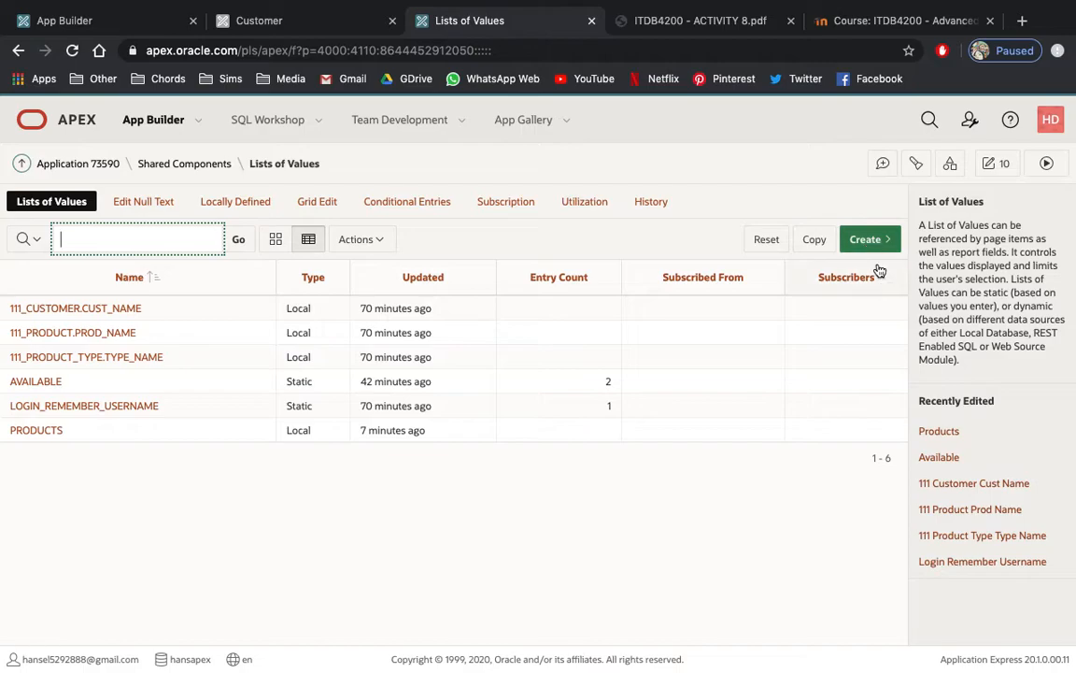
Create a dynamic list of values named CUSTOMER from scratch on the 111_CUSTOMER table, returning CUST_ID and displaying CUST_NAME.
left_click(867, 239)
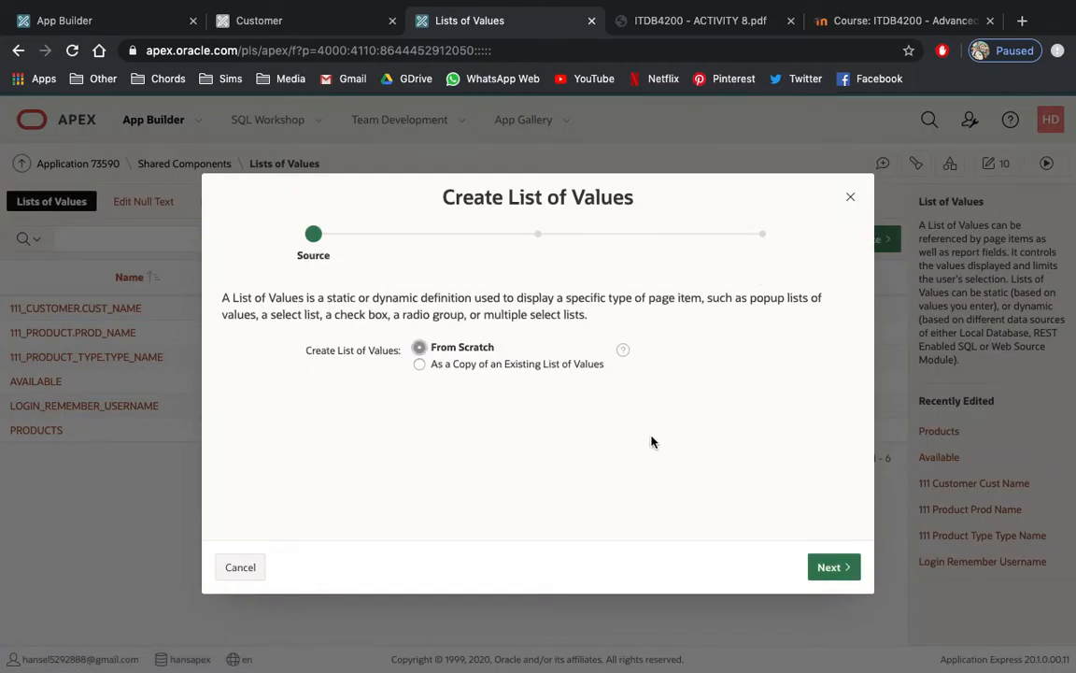
left_click(831, 567)
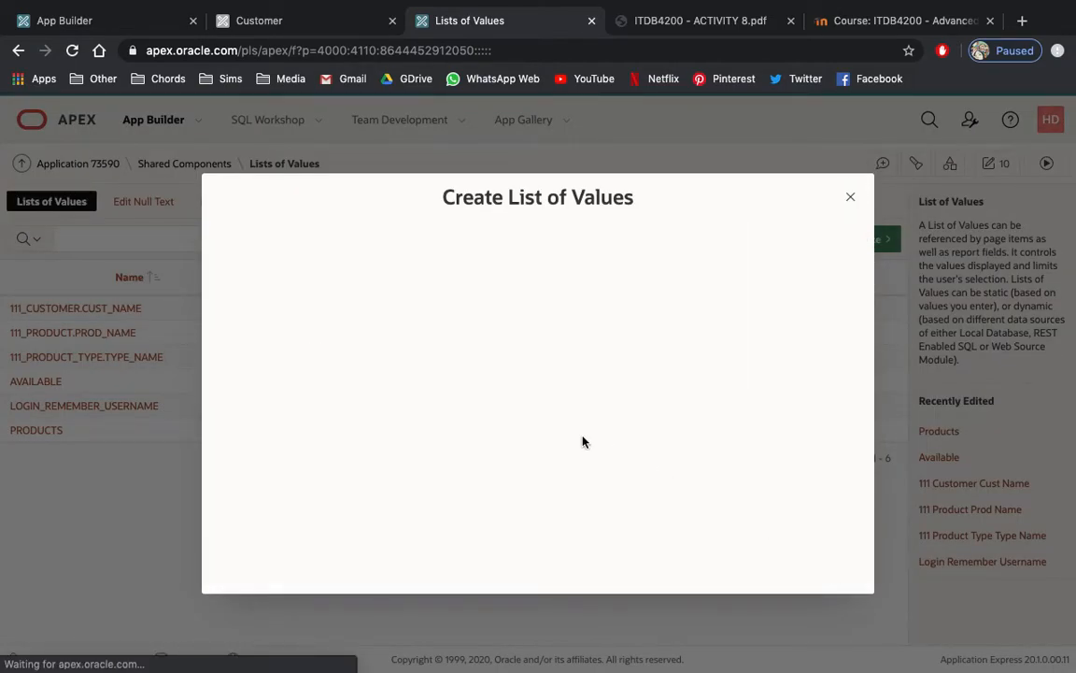
type("CUSTOMER")
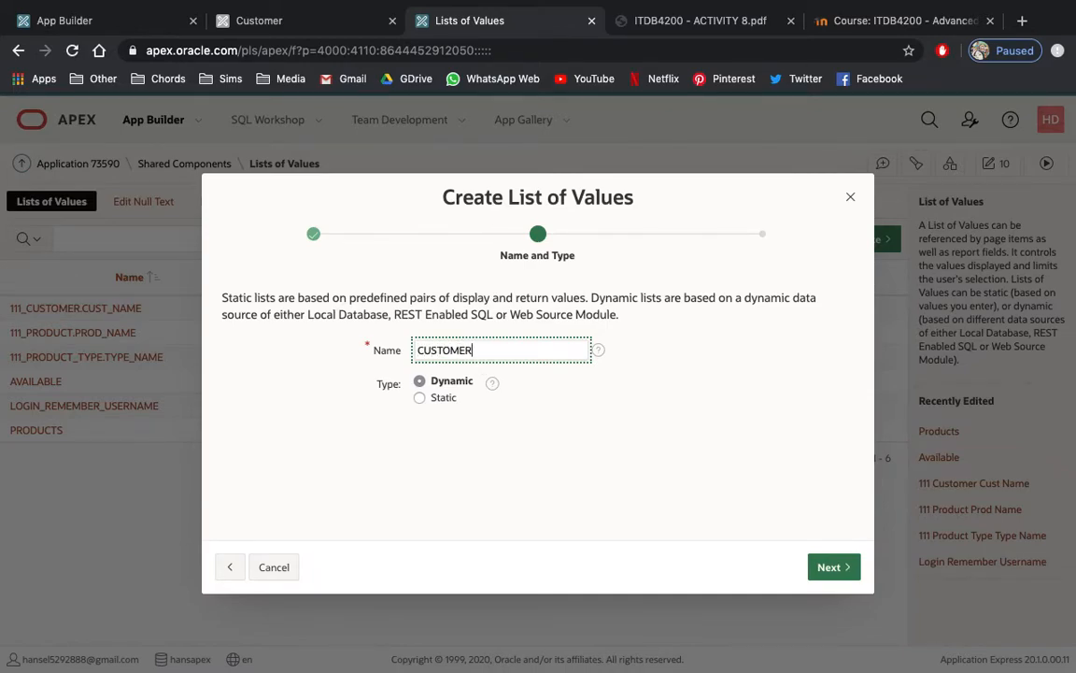
left_click(829, 567)
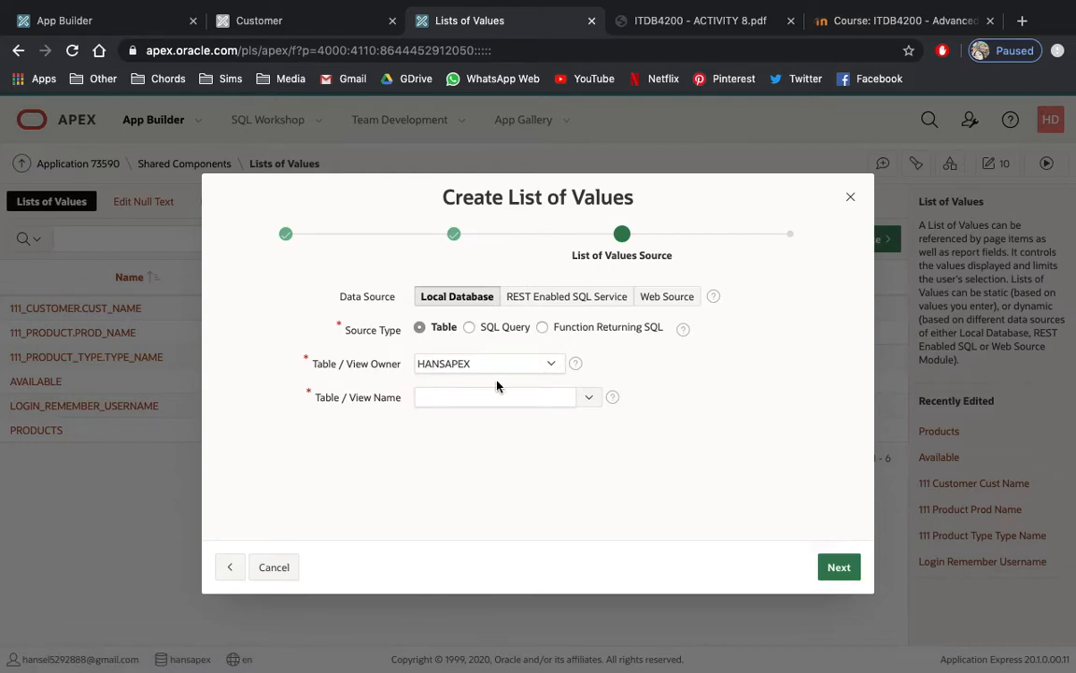
left_click(589, 397)
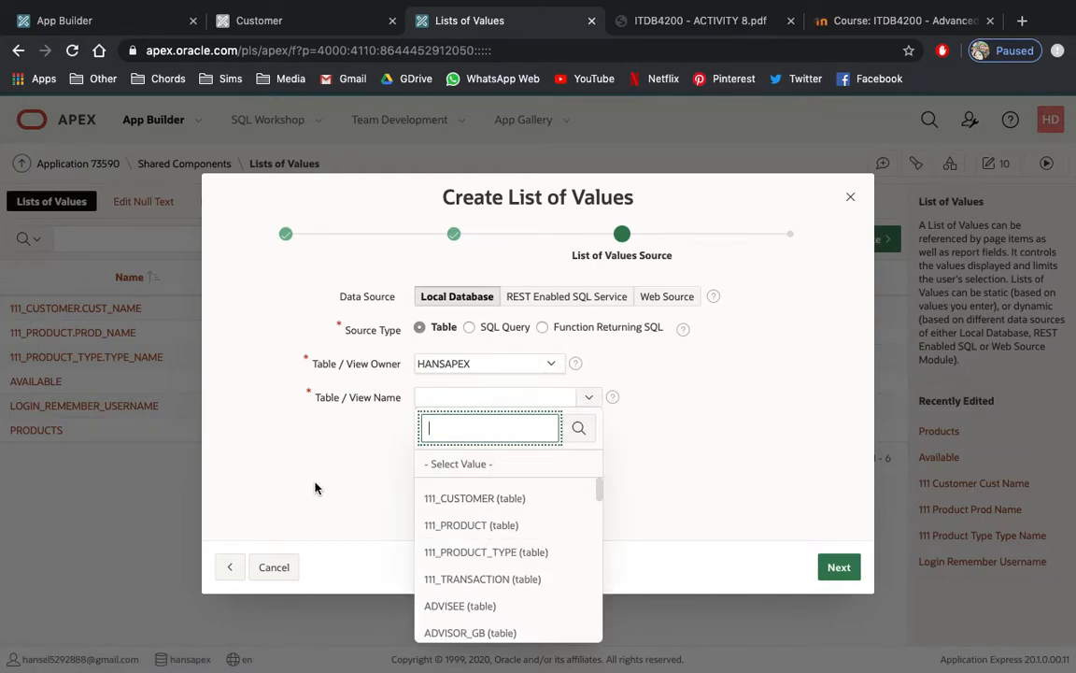
left_click(450, 498)
left_click(838, 570)
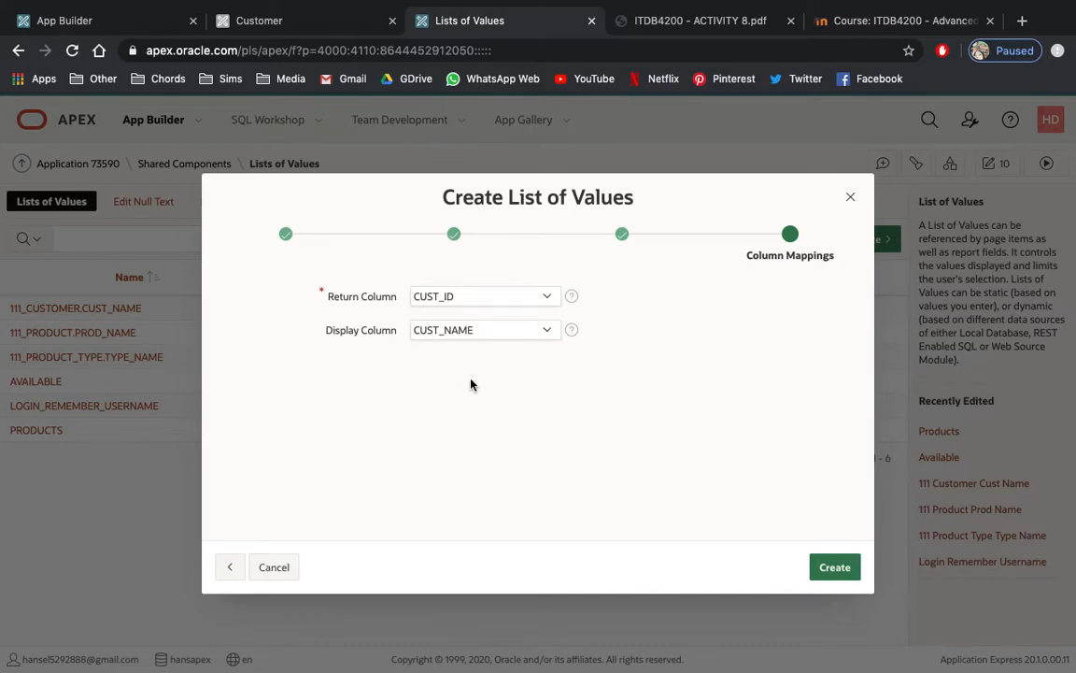
left_click(842, 562)
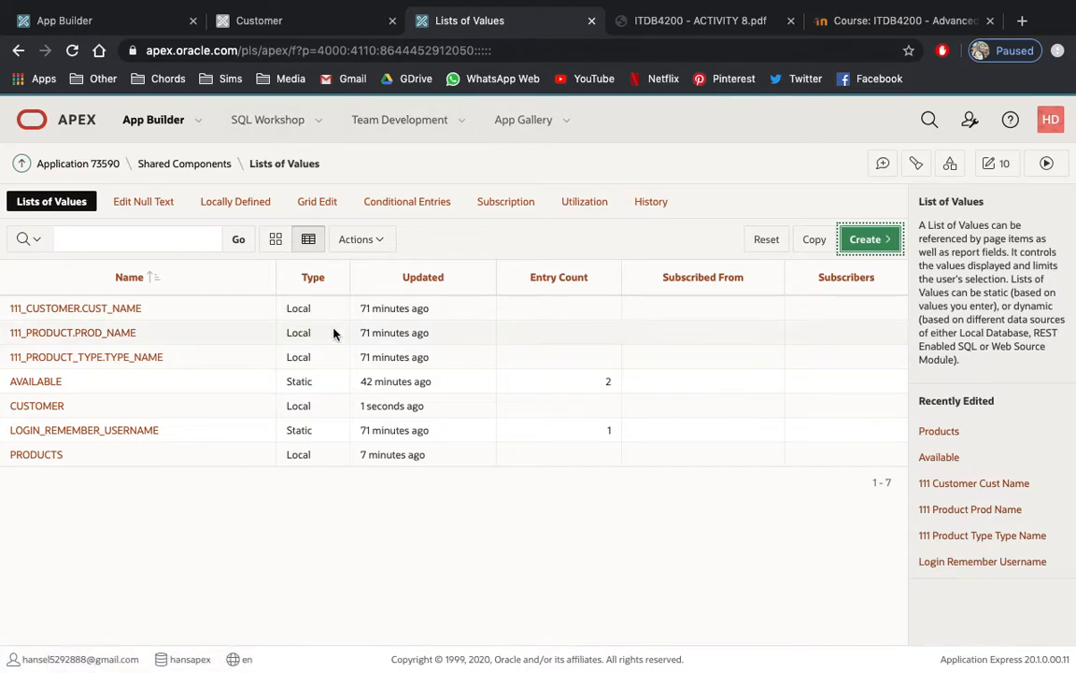
Open page 12, the 111 Transaction form, in Page Designer and show the items in its rendering tree.
left_click(320, 32)
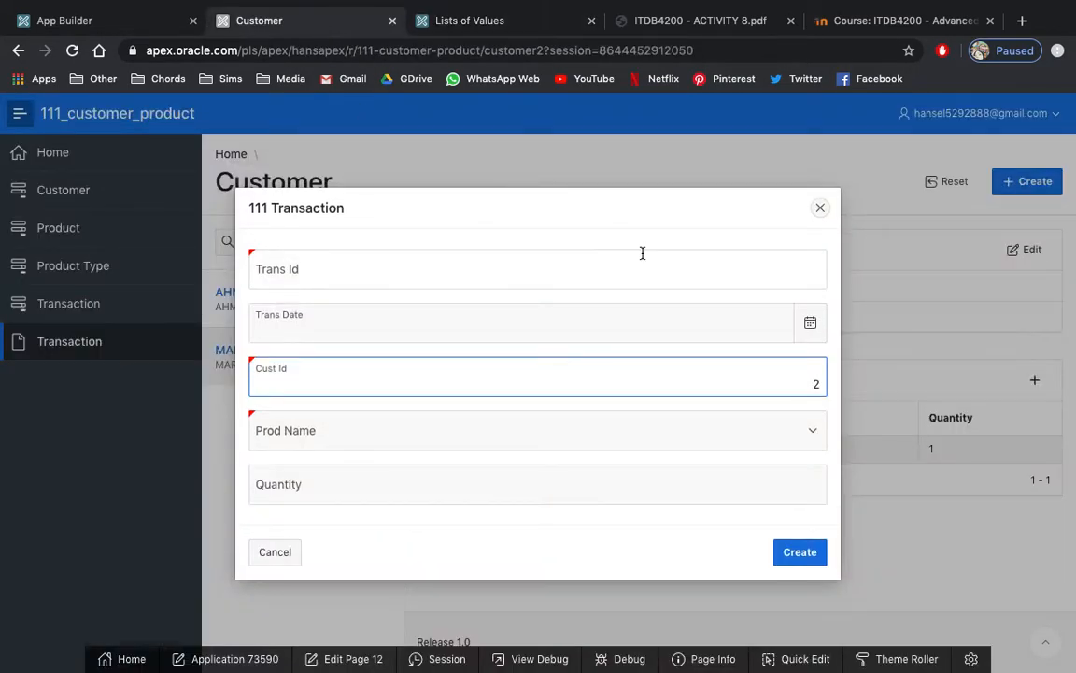
key("ctrl+Tab")
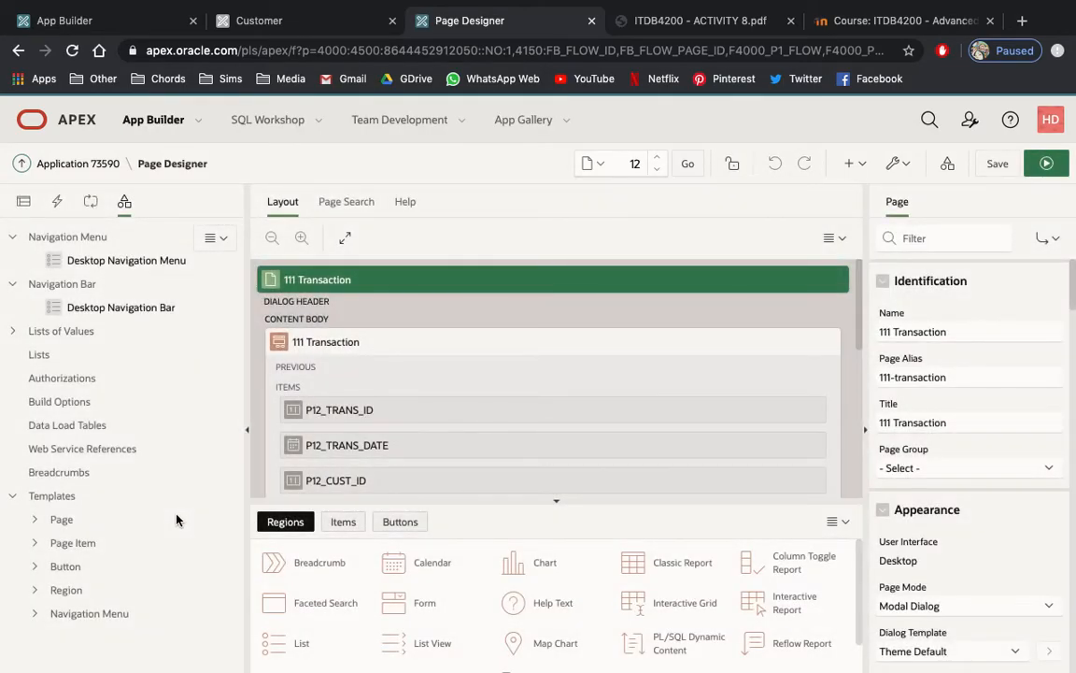
left_click(23, 201)
scroll(157, 431, "down", 2)
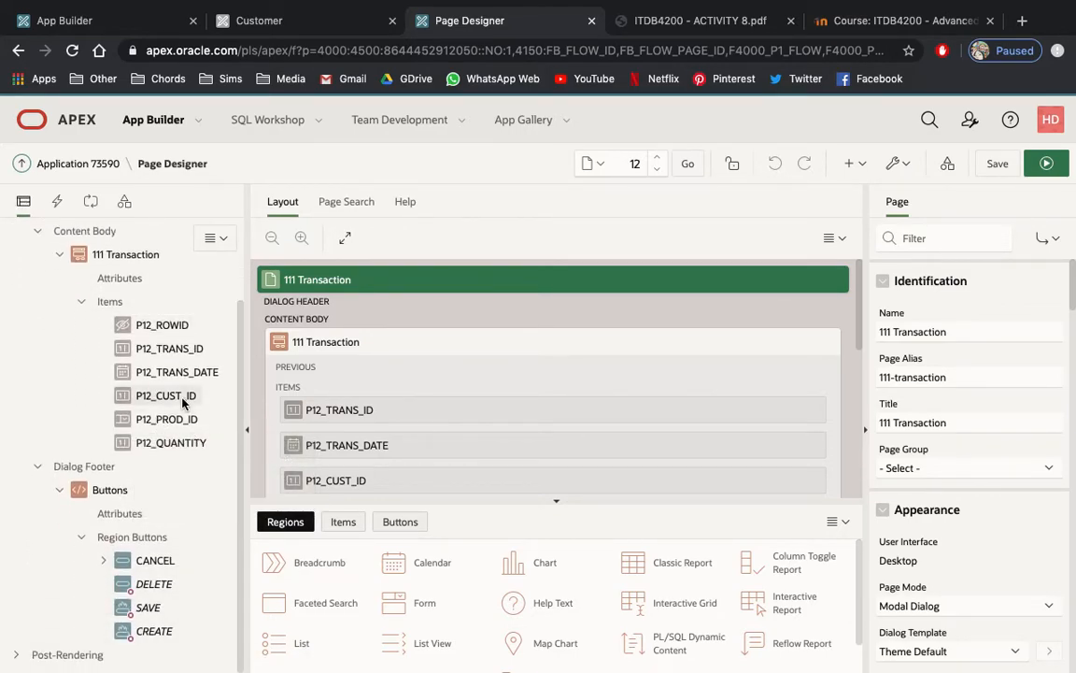
Change the P12_CUST_ID item's type to Select List and its label to Cust NAME.
left_click(182, 399)
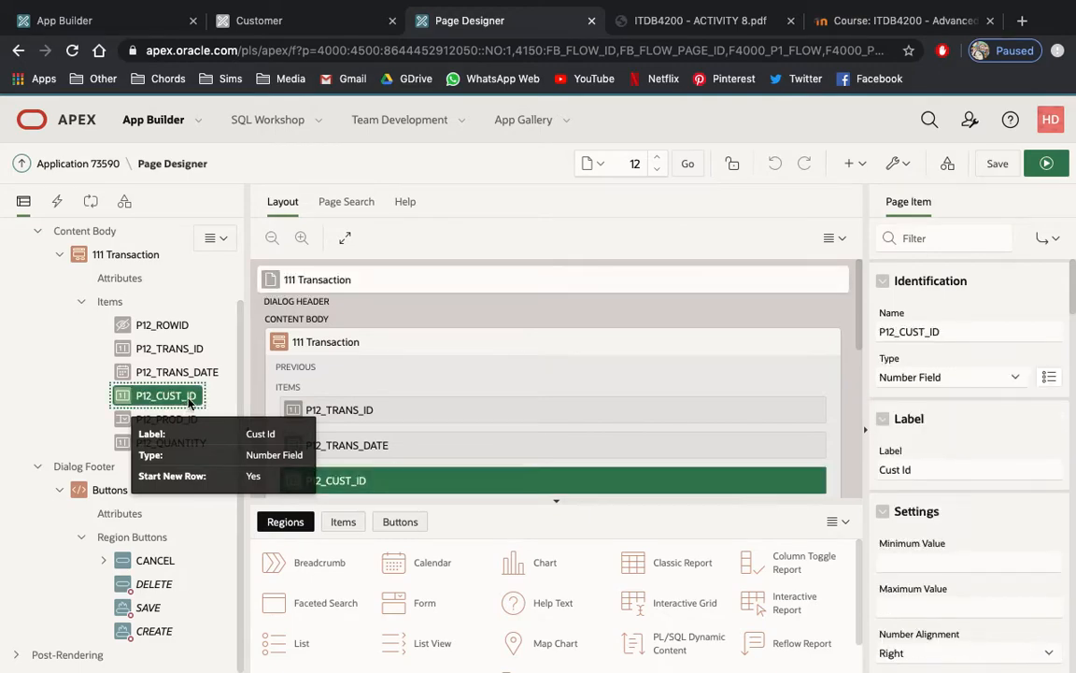
left_click(948, 376)
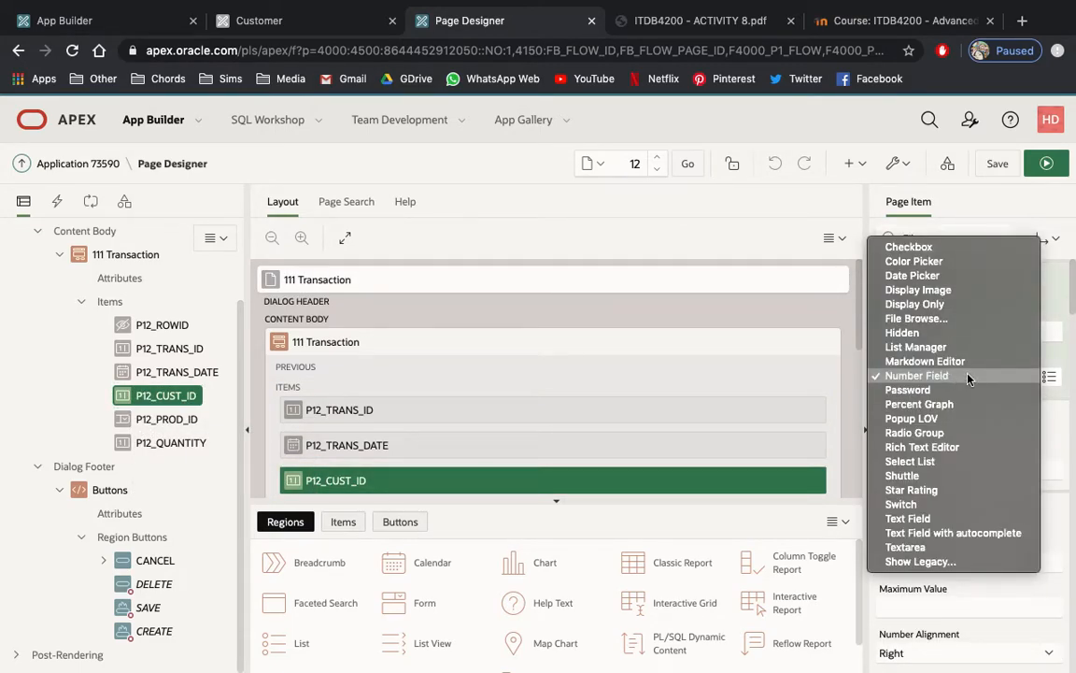
left_click(973, 460)
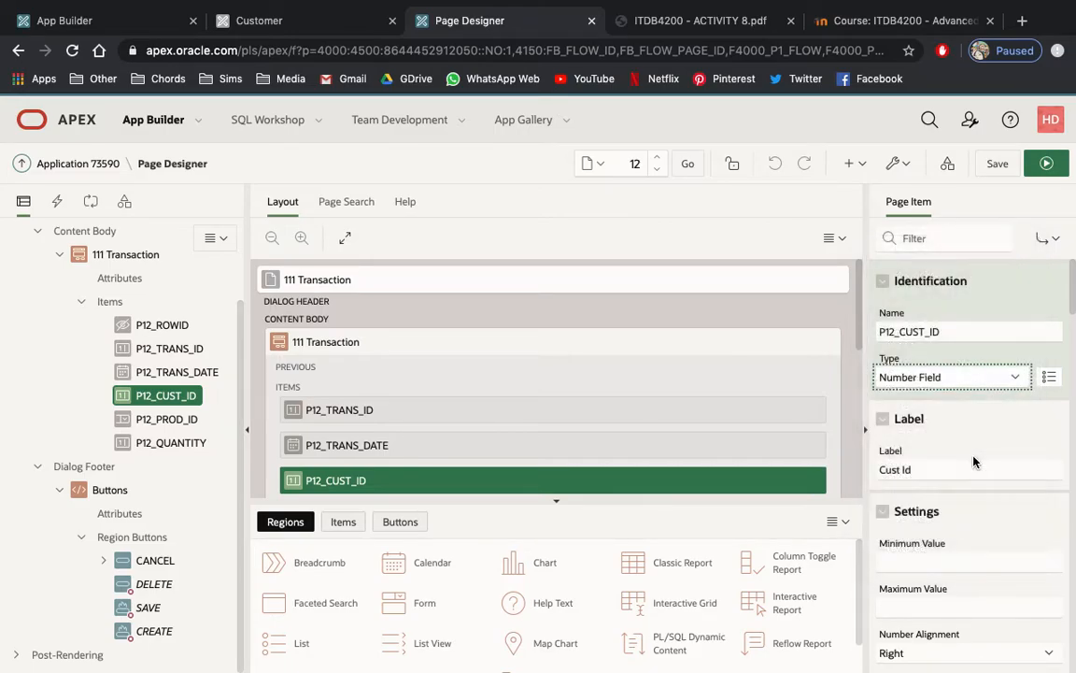
left_click(929, 468)
key("BackSpace")
key("BackSpace")
key("BackSpace")
type("NAME")
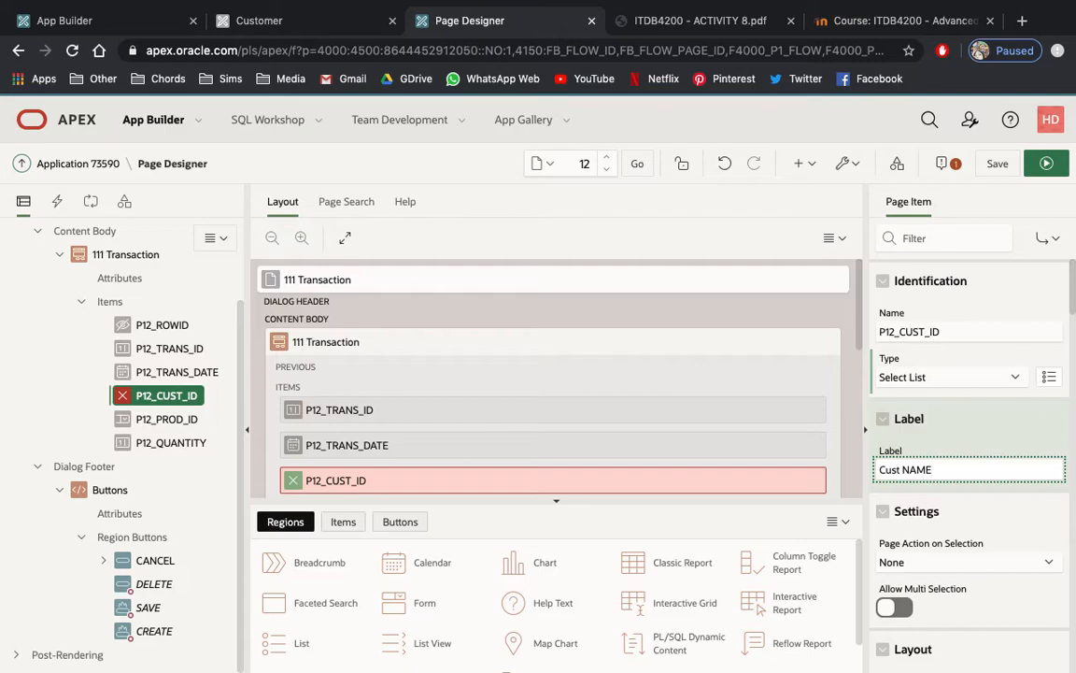
Link the P12_CUST_ID item to the shared component list of values CUSTOMER and save the page.
scroll(935, 474, "down", 5)
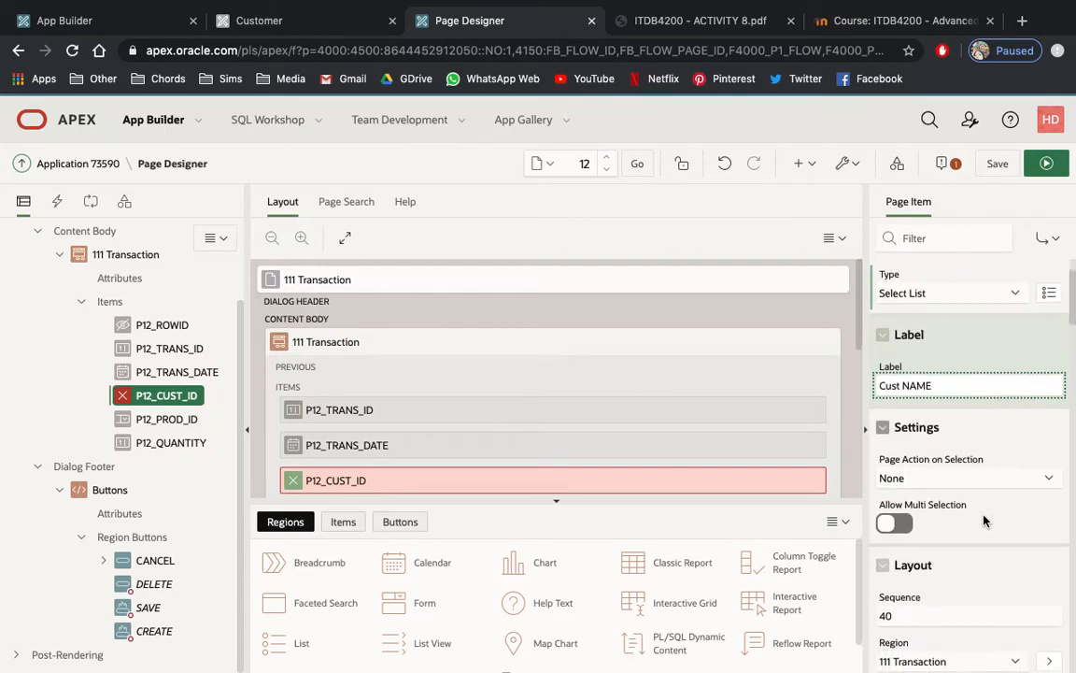
scroll(984, 520, "down", 10)
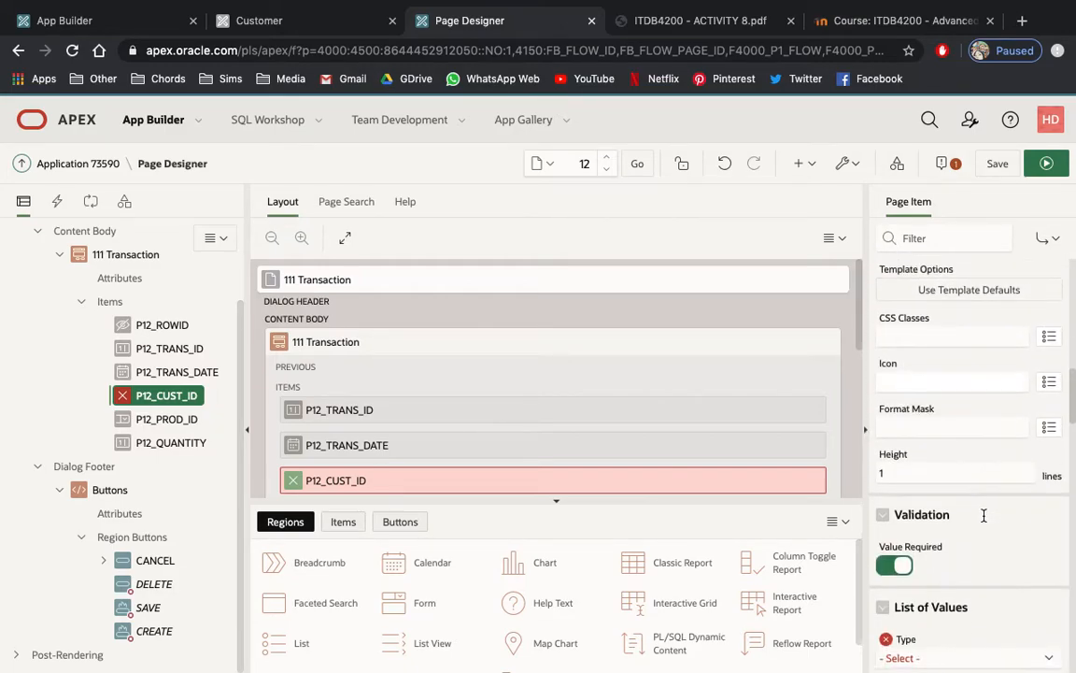
scroll(983, 521, "down", 1)
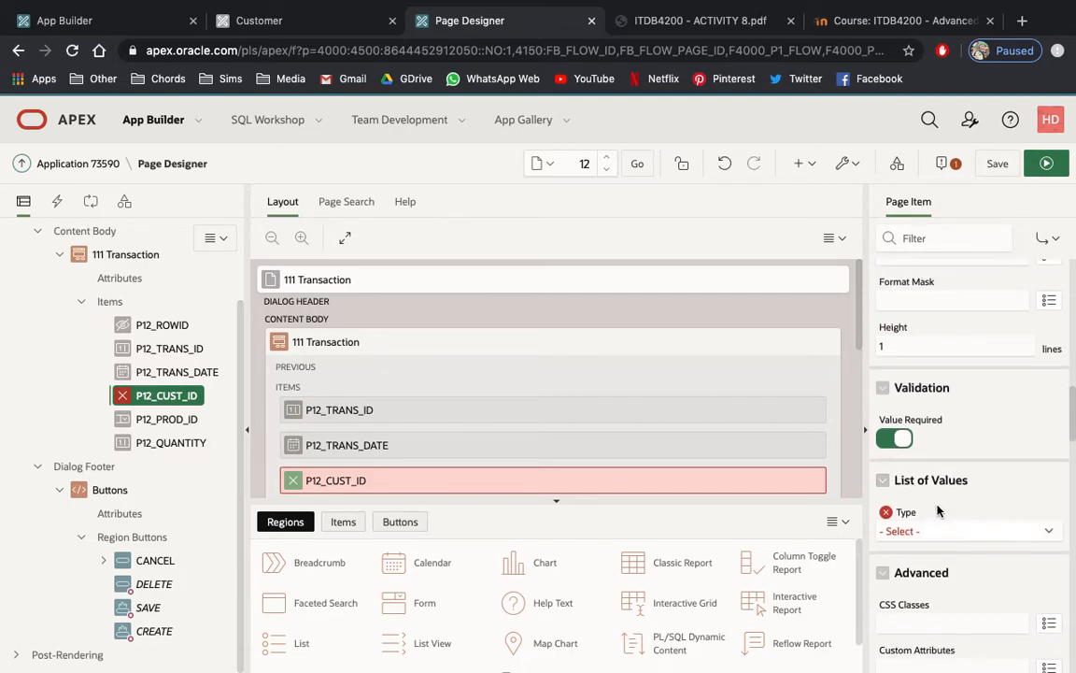
left_click(965, 534)
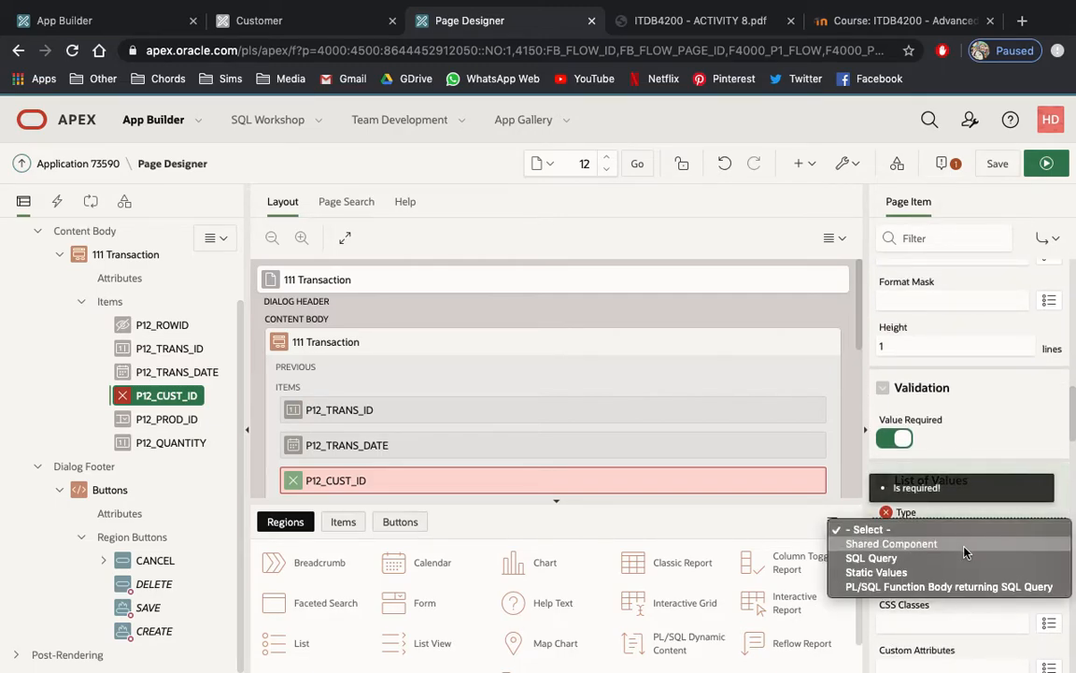
left_click(965, 544)
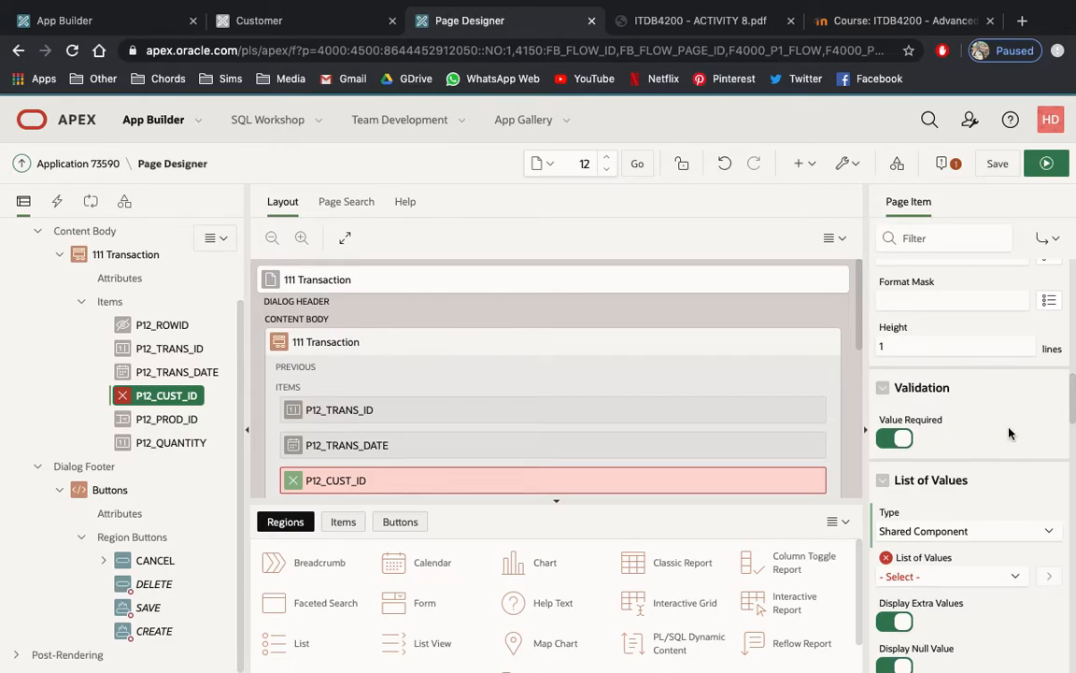
scroll(1009, 433, "down", 2)
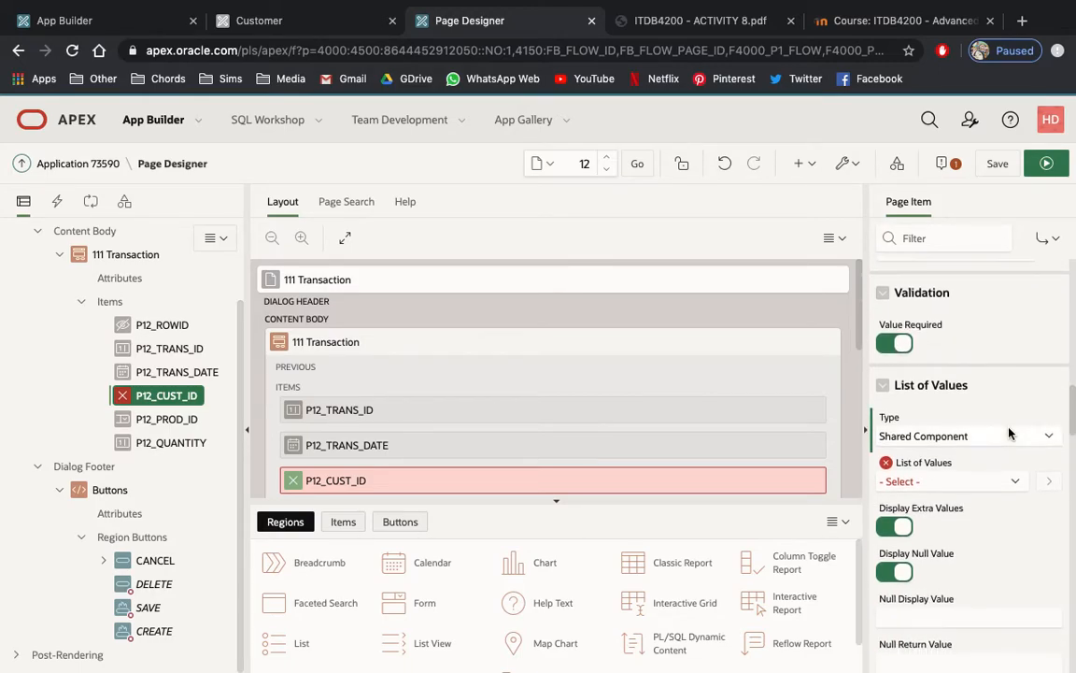
left_click(1008, 482)
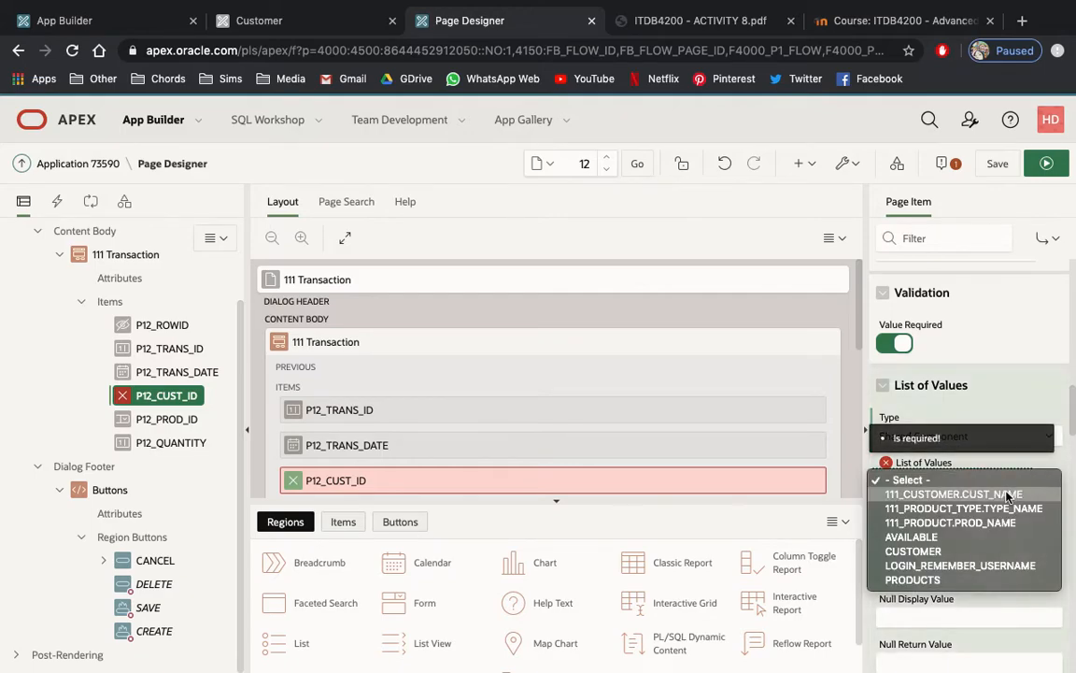
left_click(1007, 553)
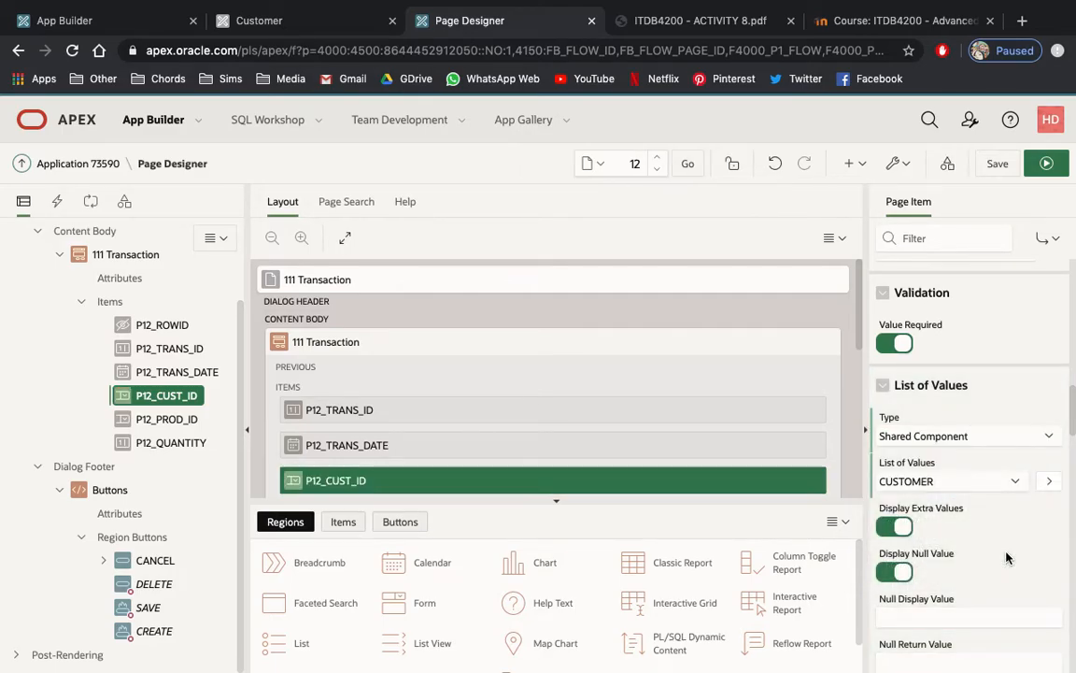
left_click(996, 167)
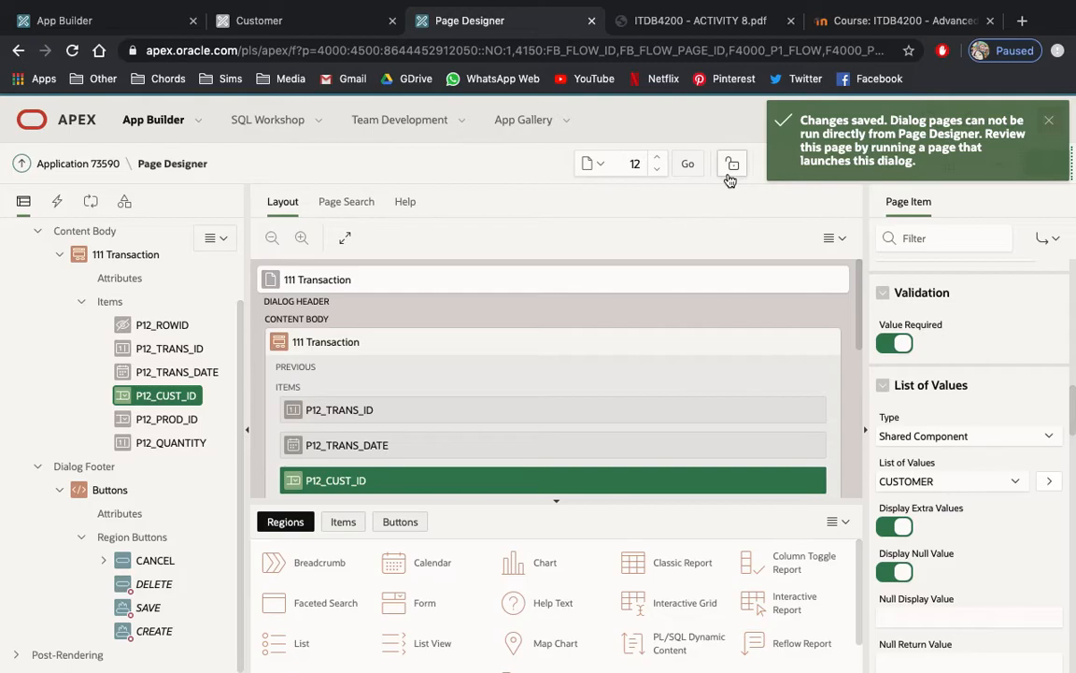
Run page 10, Customer, and open the listed transaction for editing to test the choices in its Cust NAME field.
left_click(657, 170)
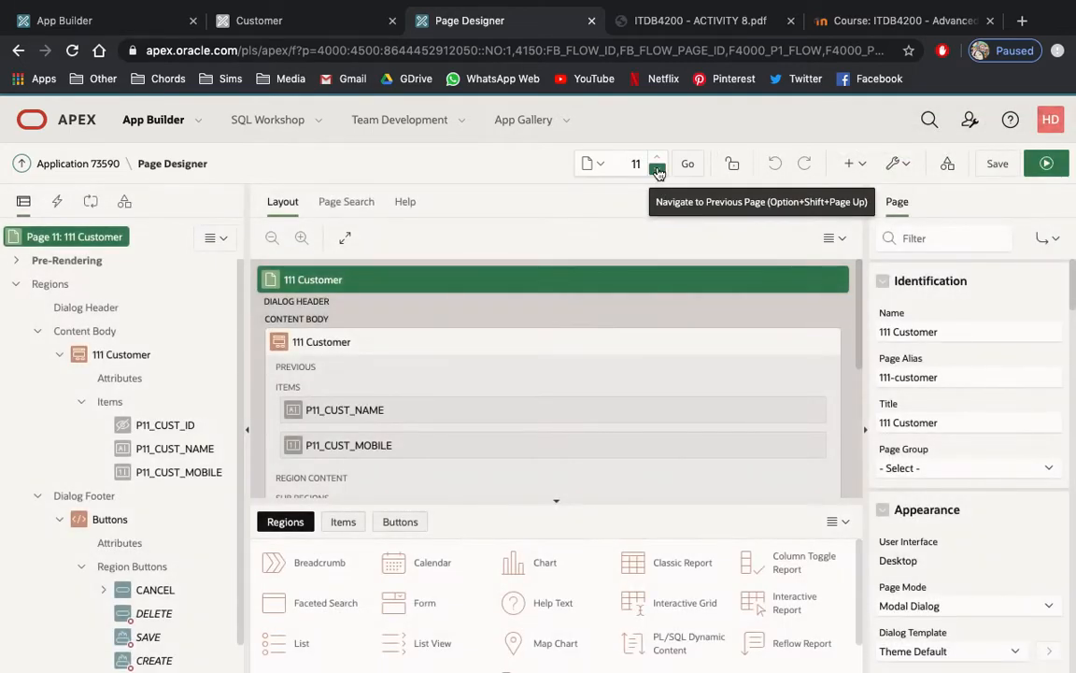
left_click(656, 169)
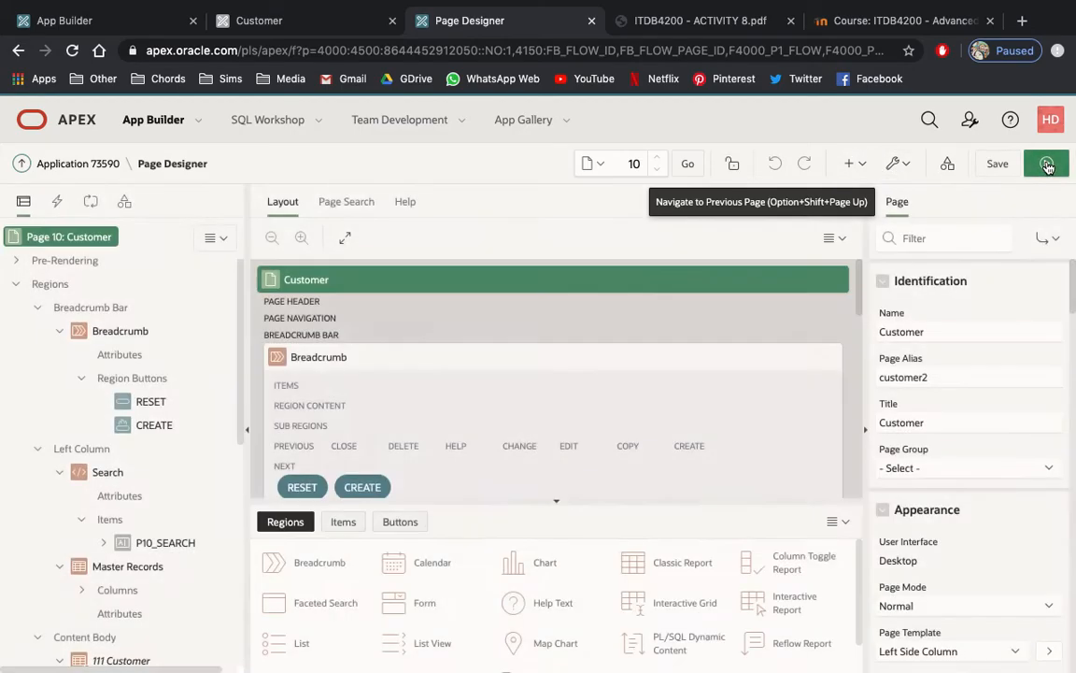
left_click(1046, 163)
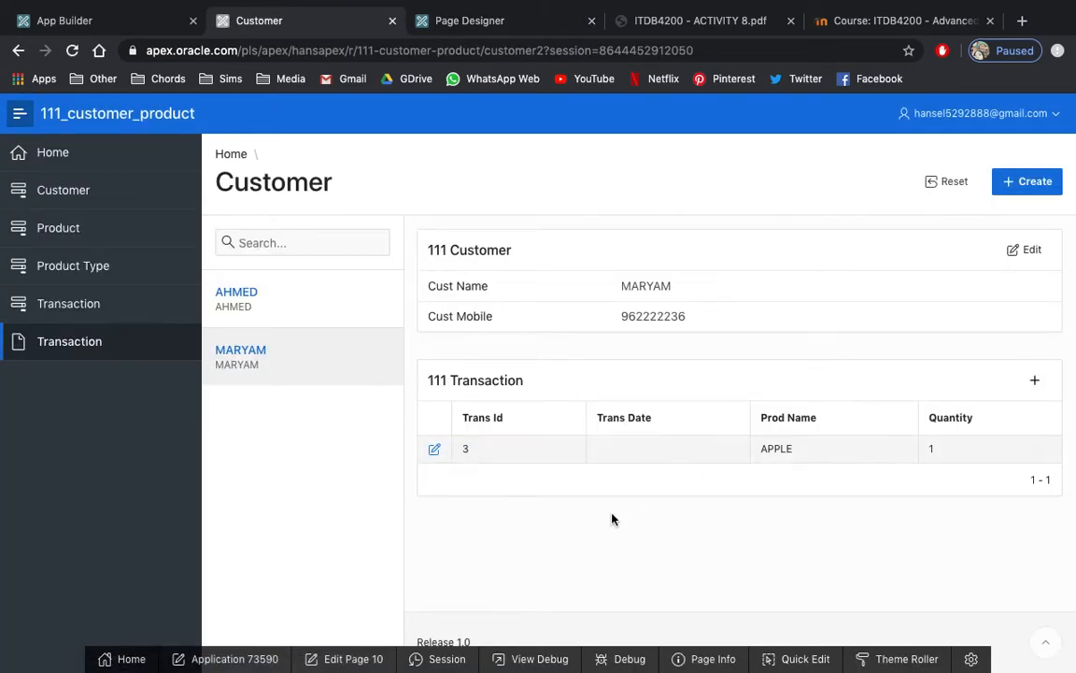
left_click(434, 449)
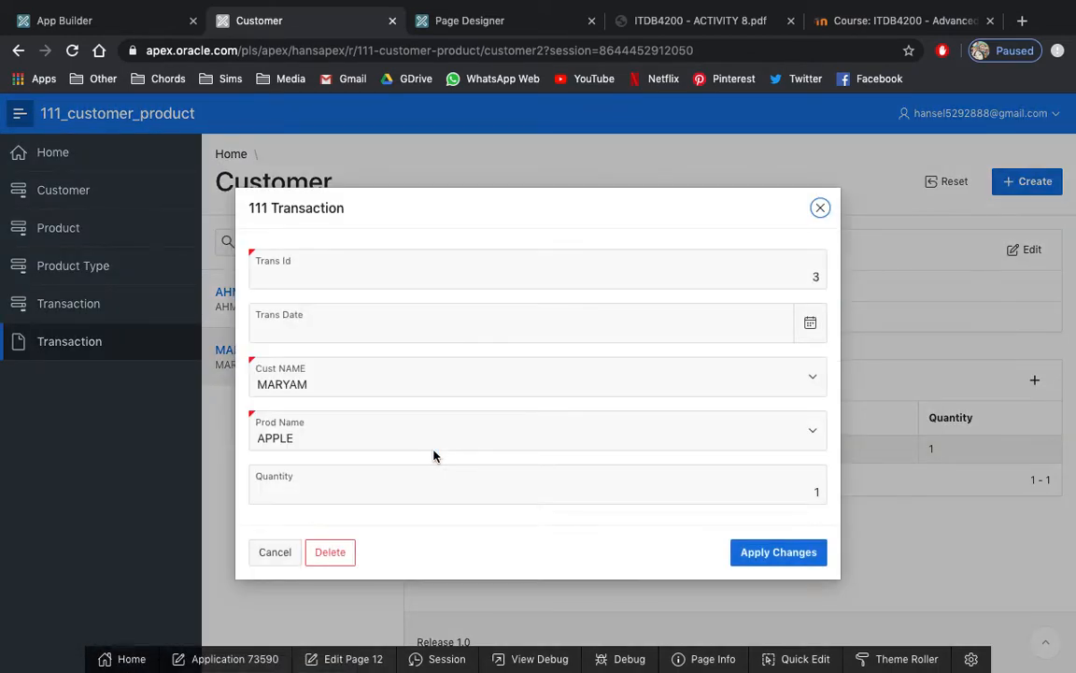
left_click(617, 378)
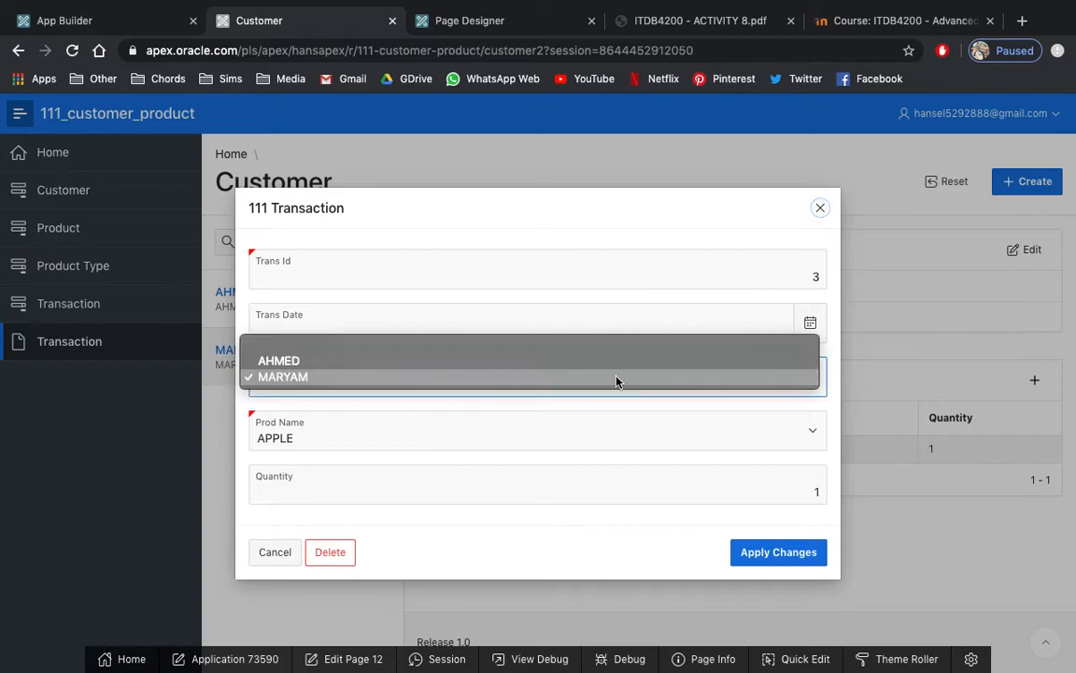
left_click(616, 379)
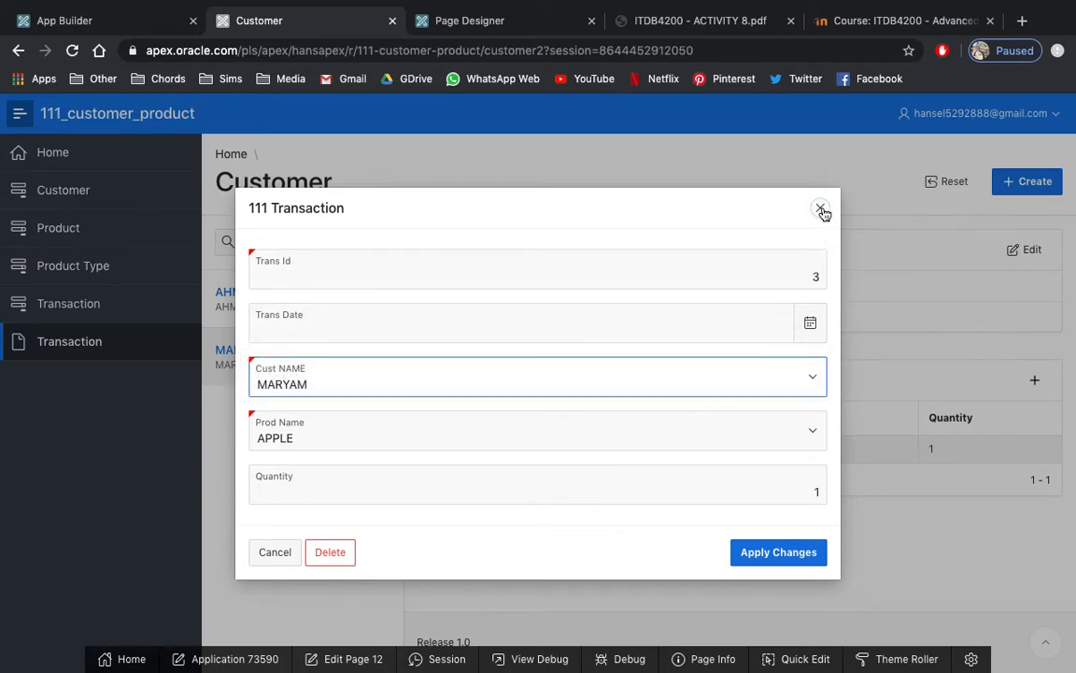
Review the Transaction Form validations in the ITDB4200 - ACTIVITY 8 PDF and turn off Value Required for P12_PROD_ID on page 12.
left_click(692, 26)
scroll(602, 300, "down", 2)
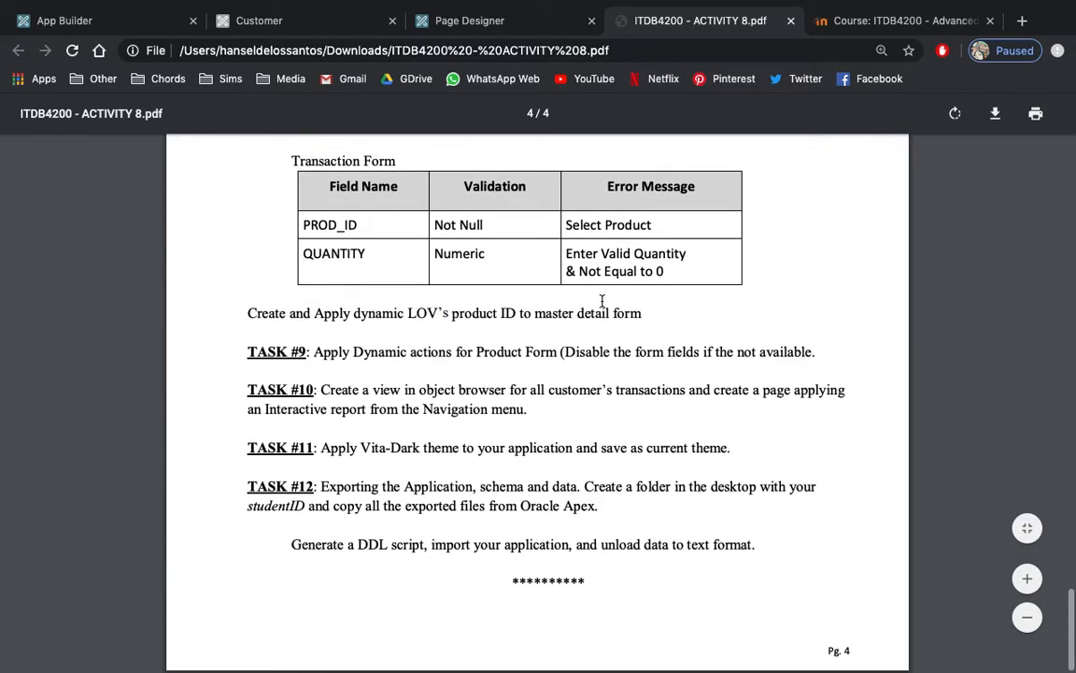
scroll(602, 301, "up", 1)
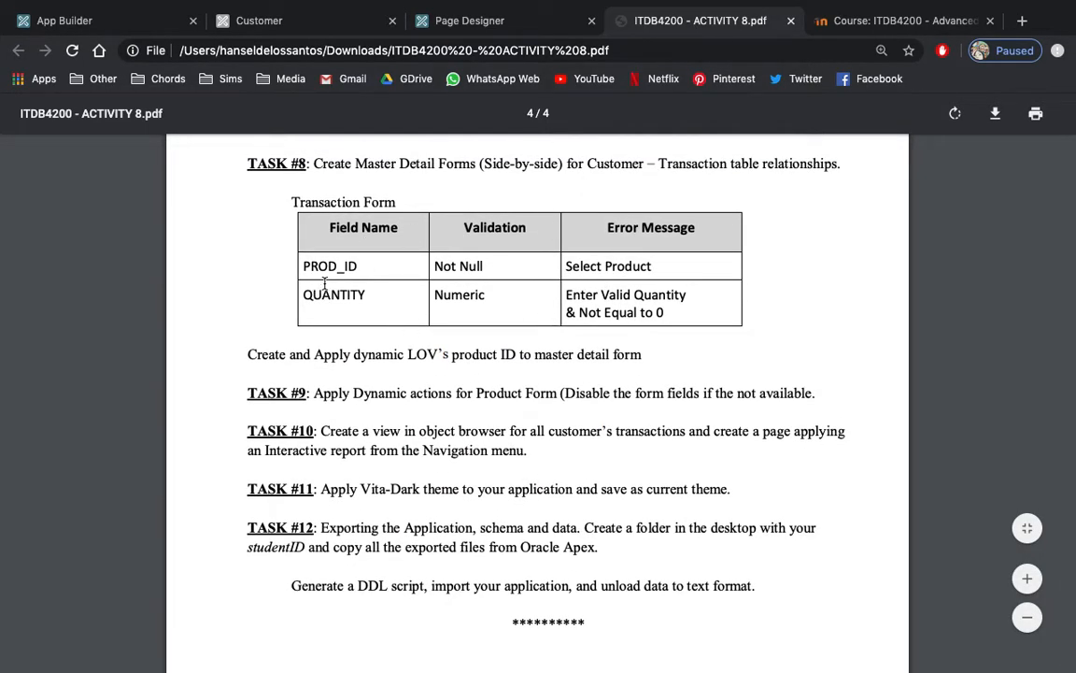
left_click(531, 21)
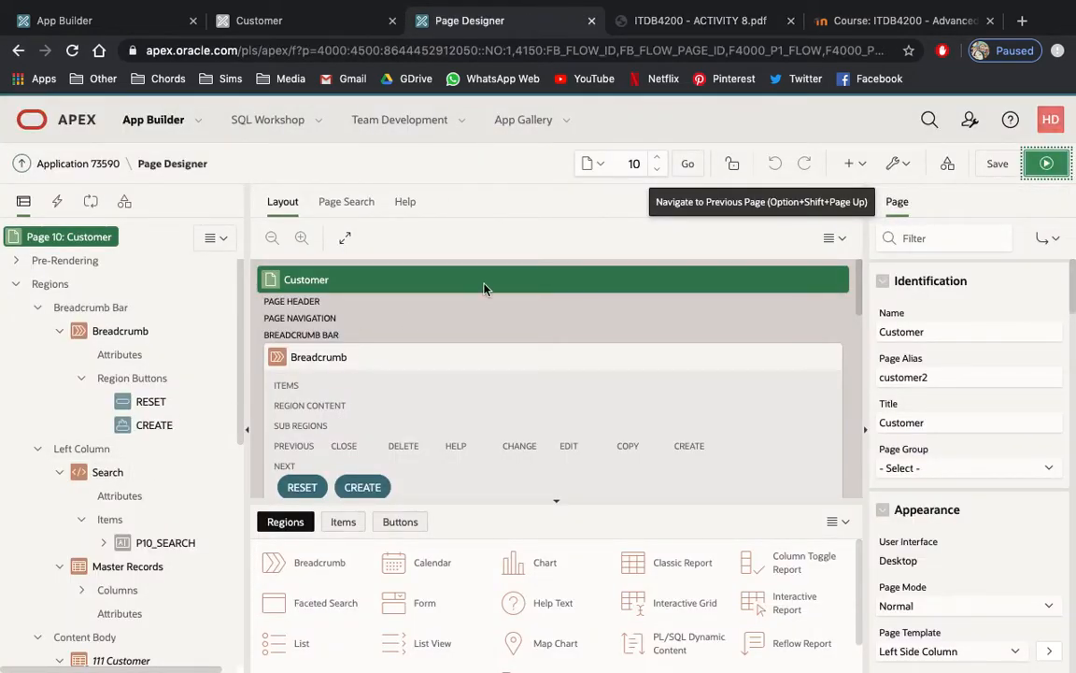
left_click(657, 162)
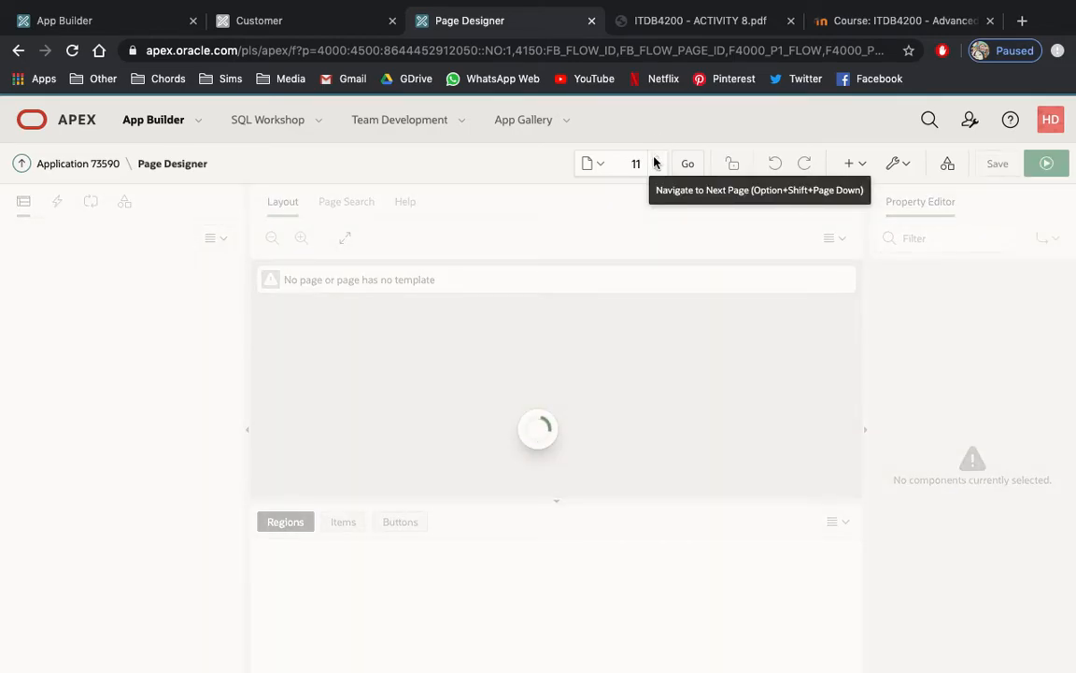
left_click(656, 162)
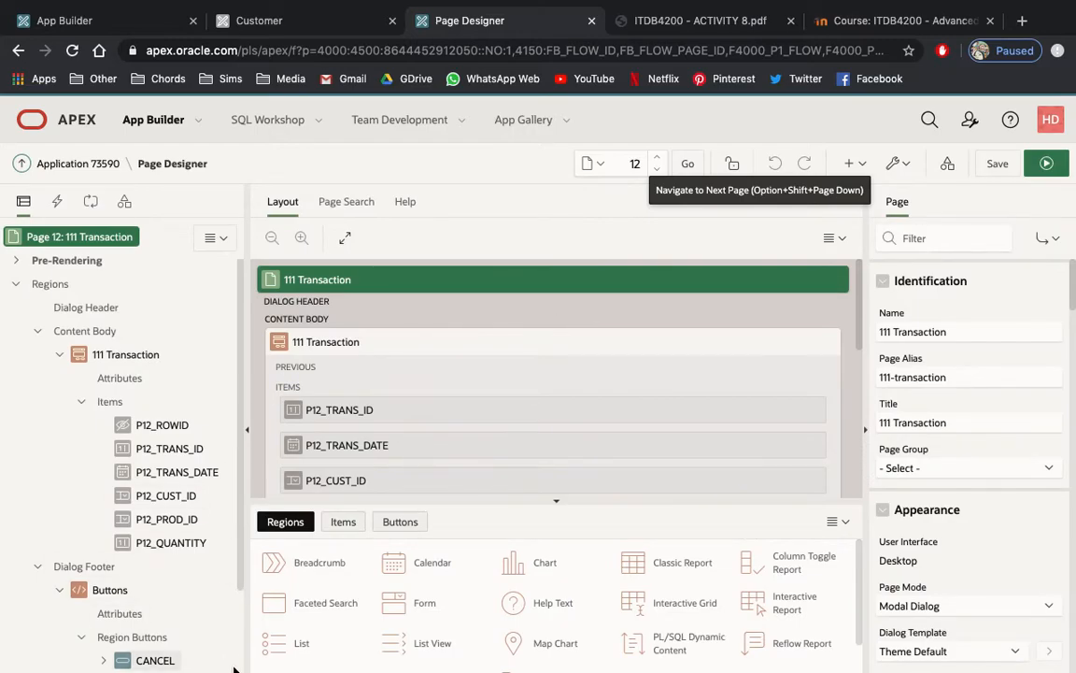
left_click(177, 520)
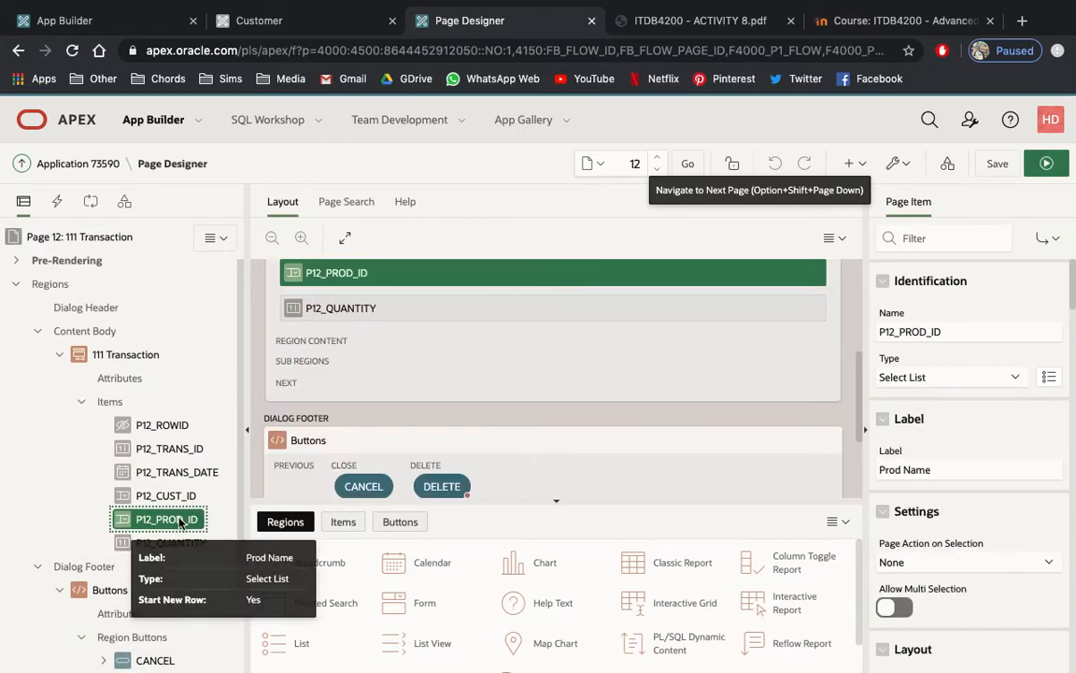
right_click(181, 523)
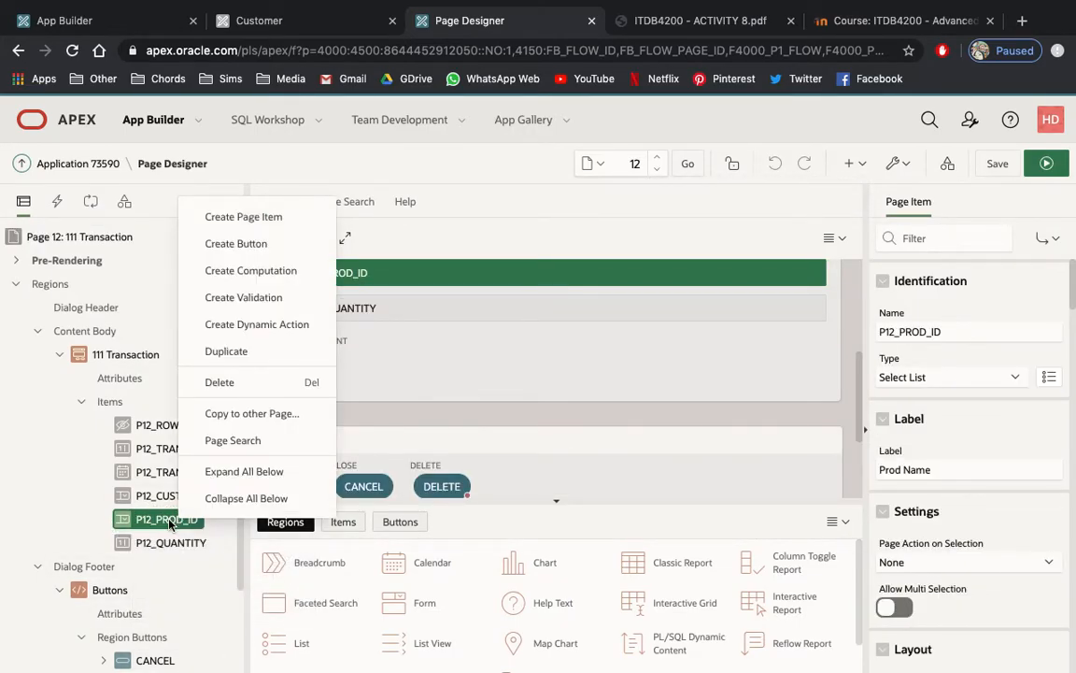
left_click(163, 528)
scroll(869, 439, "down", 10)
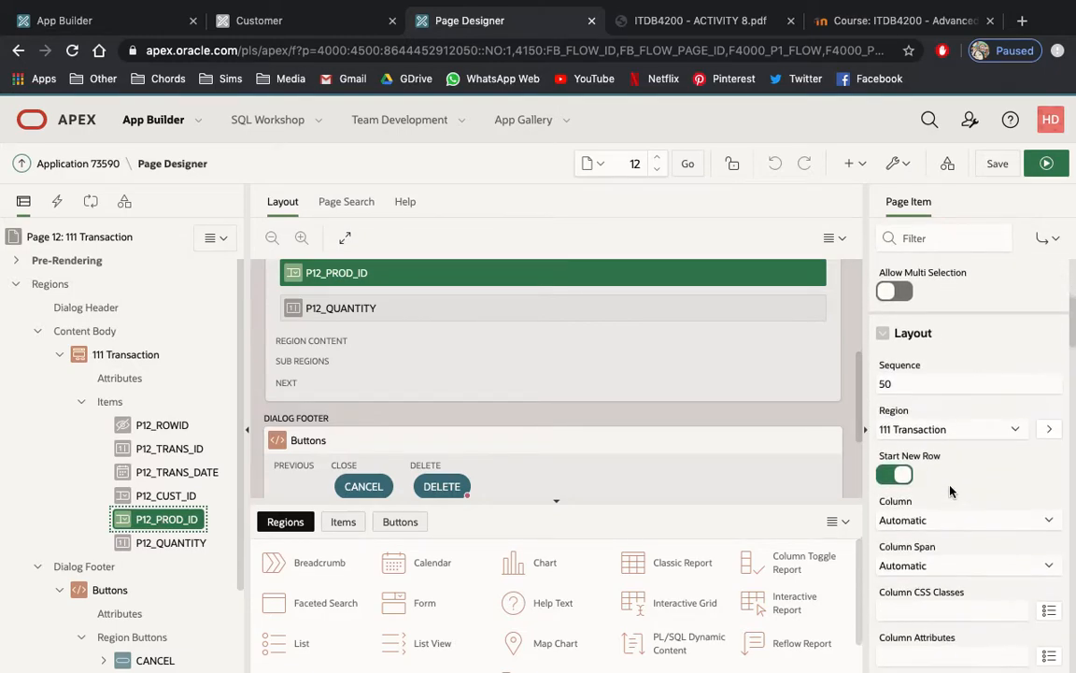
scroll(950, 492, "down", 5)
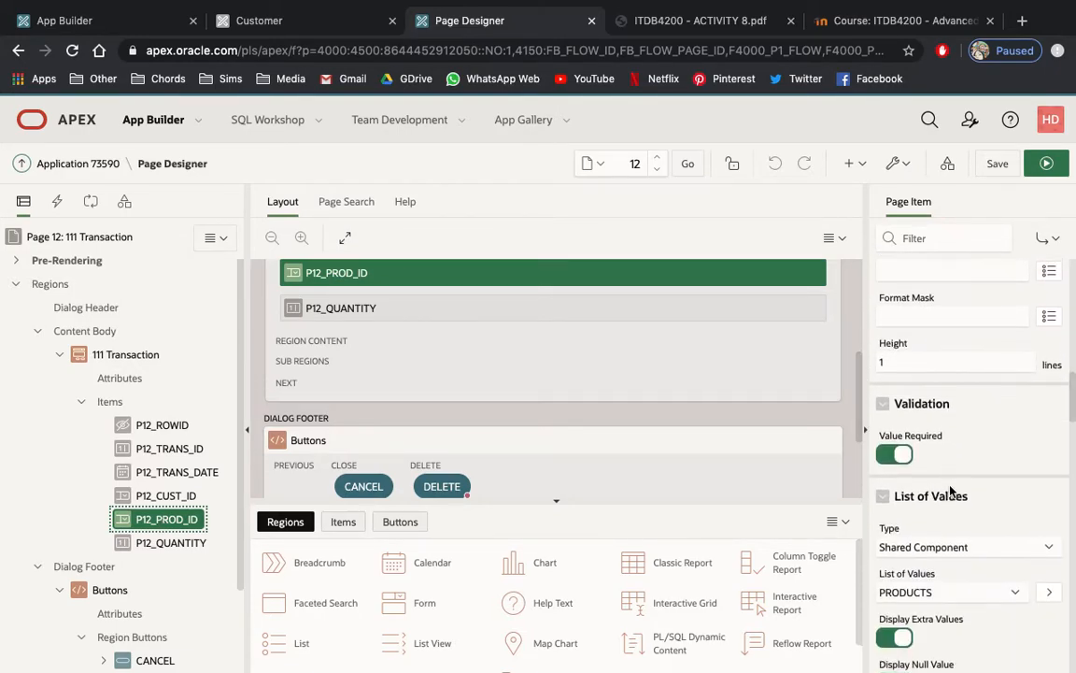
left_click(897, 441)
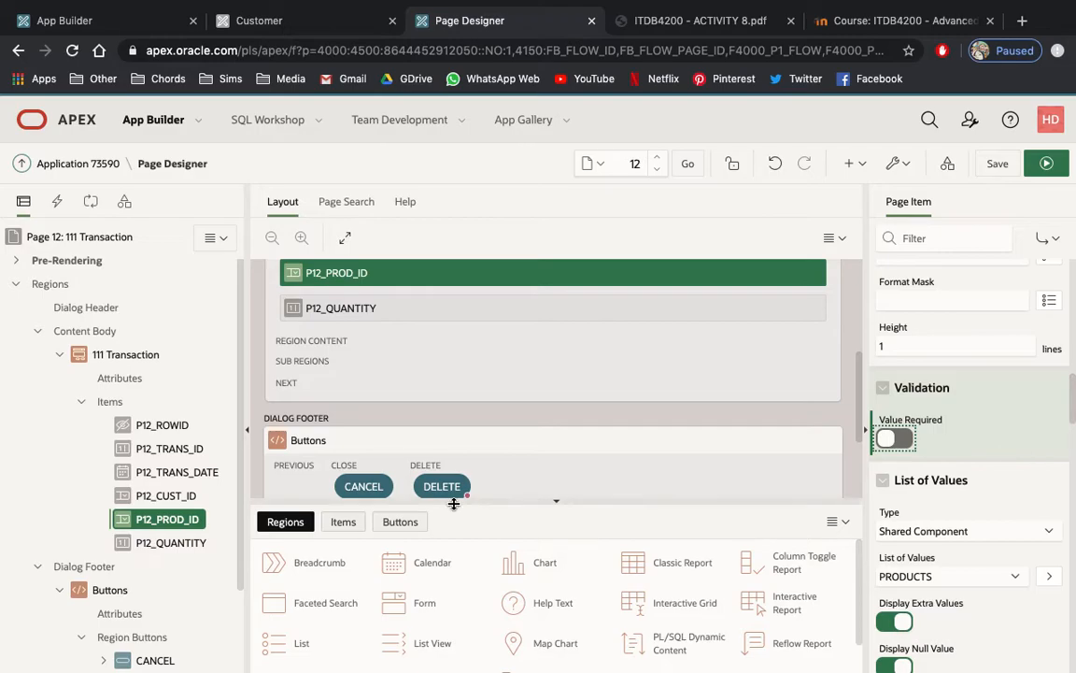
Create a validation named VALIDATION1 on the P12_PROD_ID item and check the rule specified for it in the activity PDF.
right_click(165, 530)
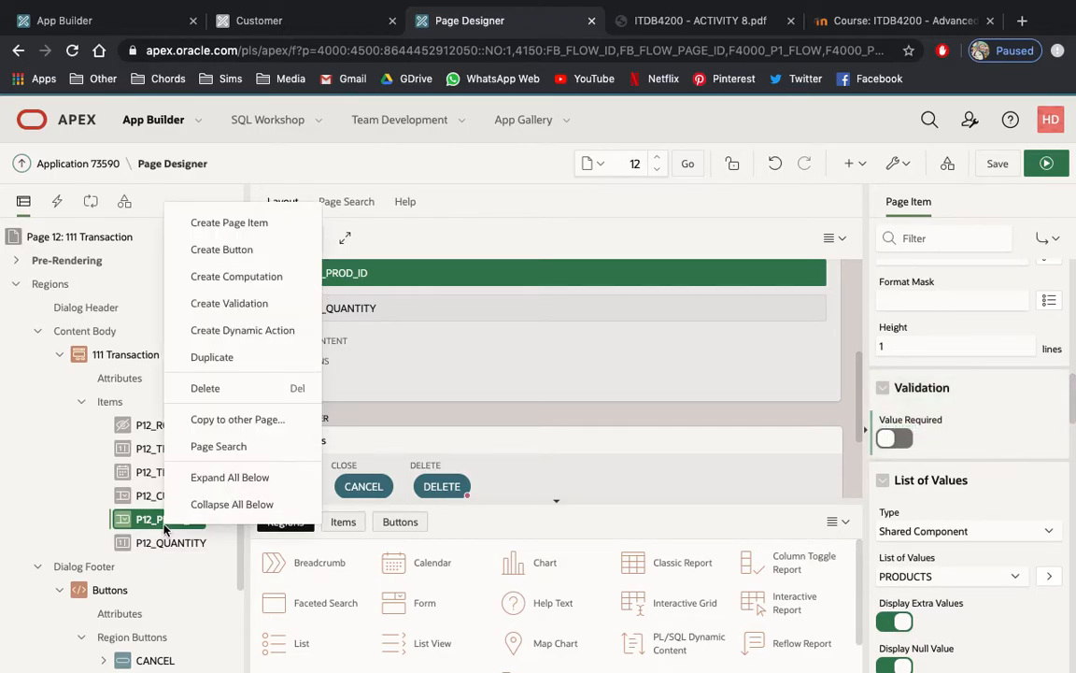
left_click(235, 305)
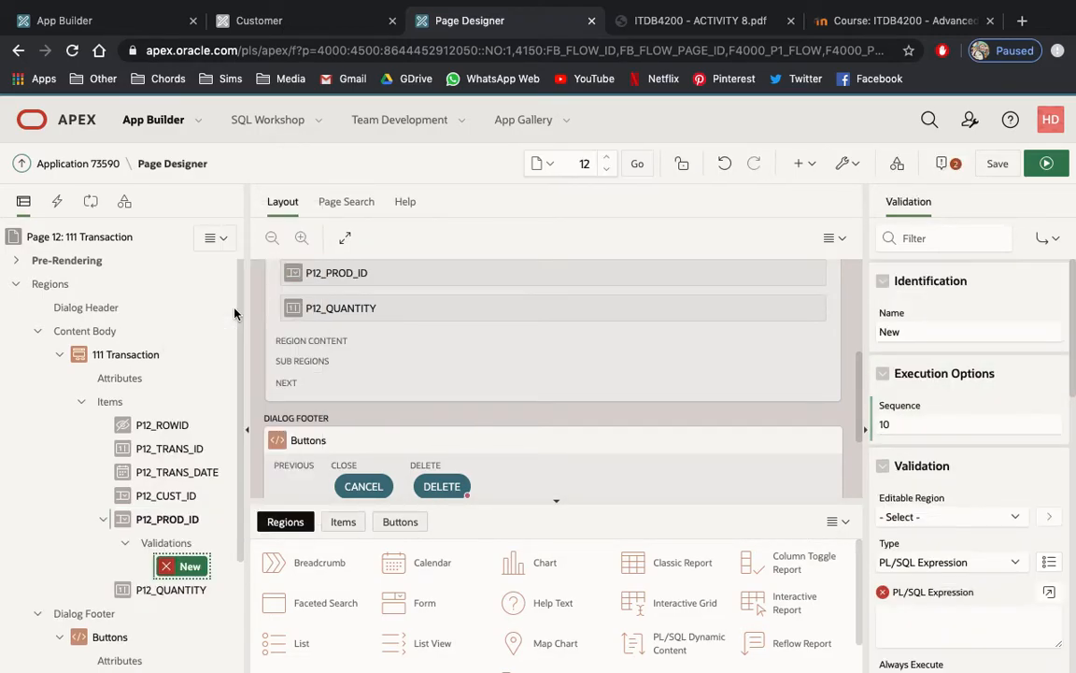
left_click(918, 333)
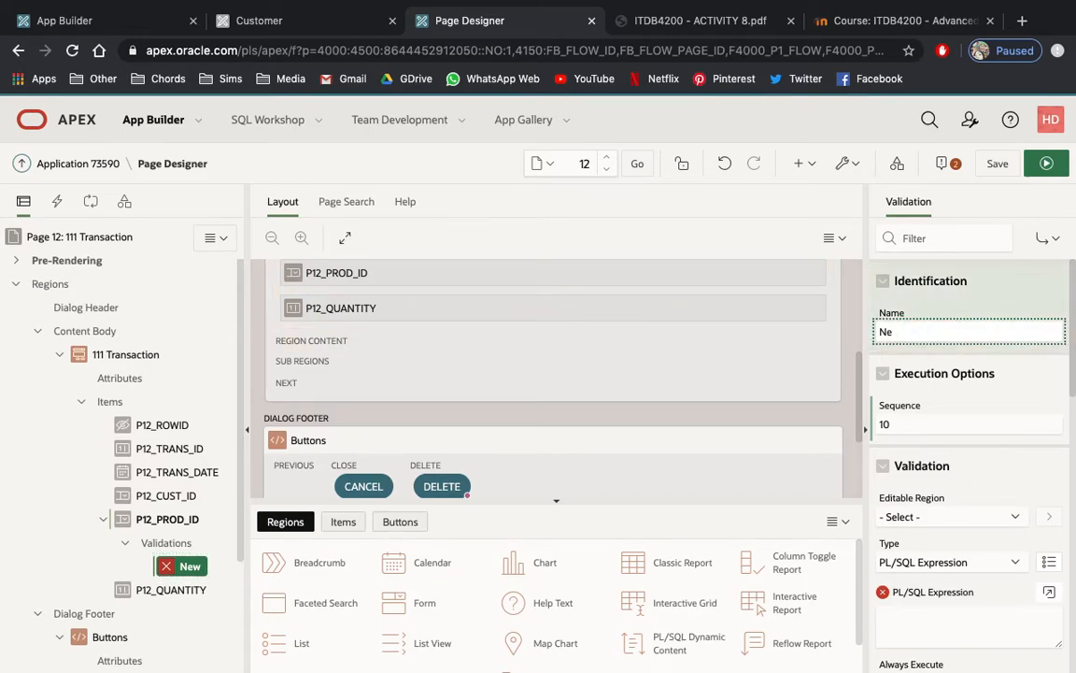
type("VALIDATION1")
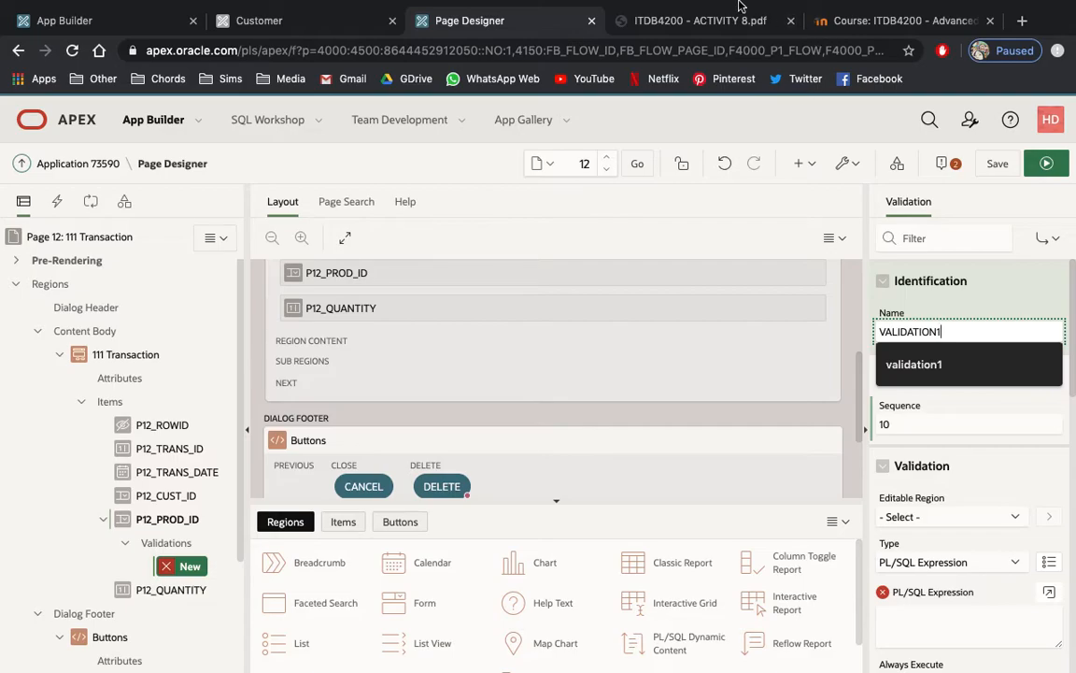
left_click(659, 20)
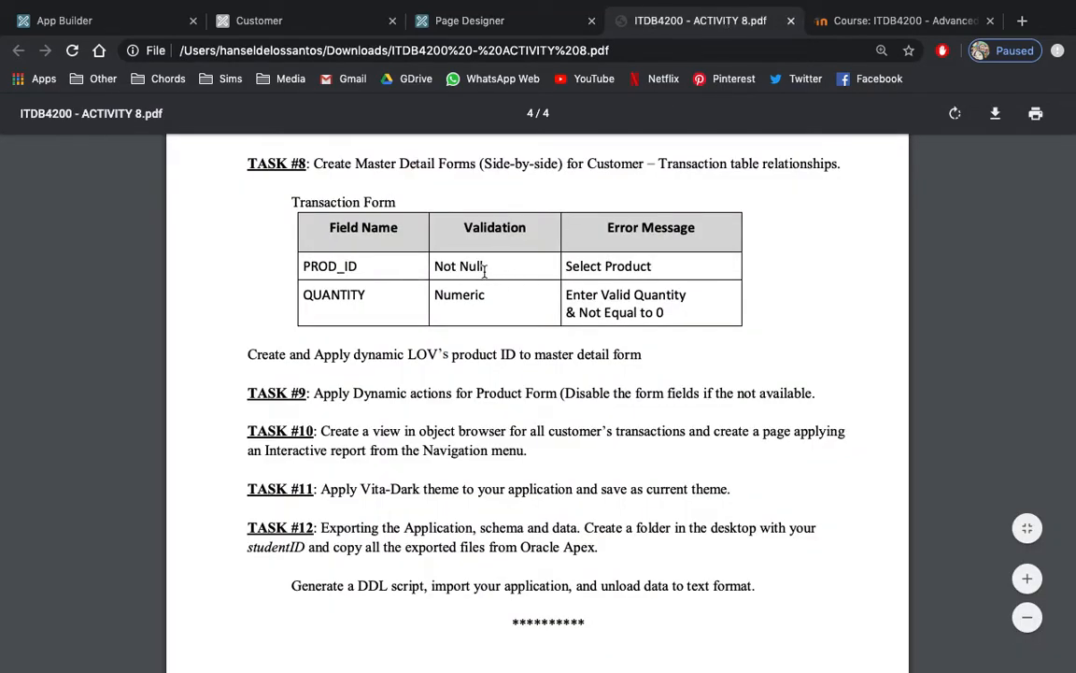
left_click(415, 20)
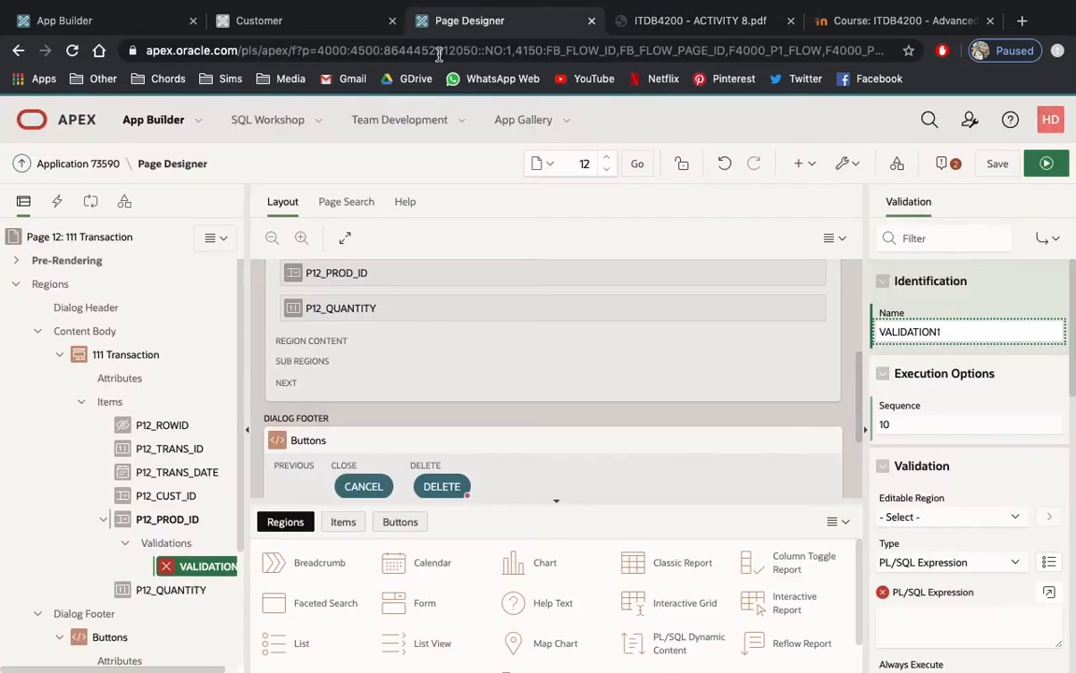
Set VALIDATION1's type to Item is NOT NULL and its item to P12_PROD_ID.
scroll(914, 518, "down", 1)
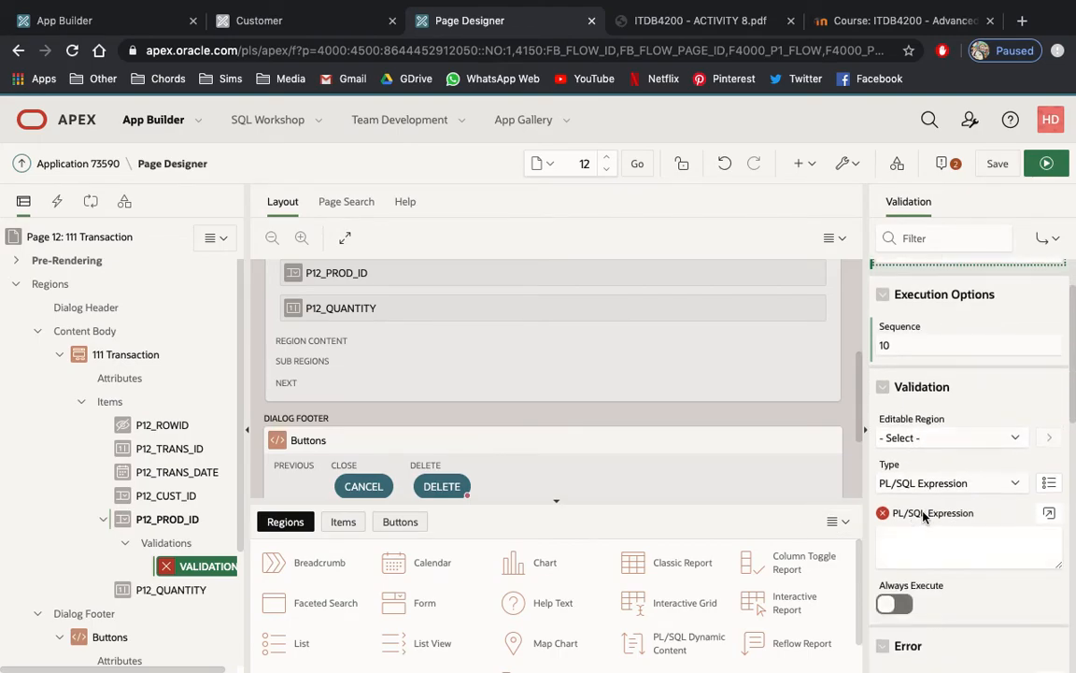
left_click(887, 483)
left_click(928, 541)
left_click(1048, 478)
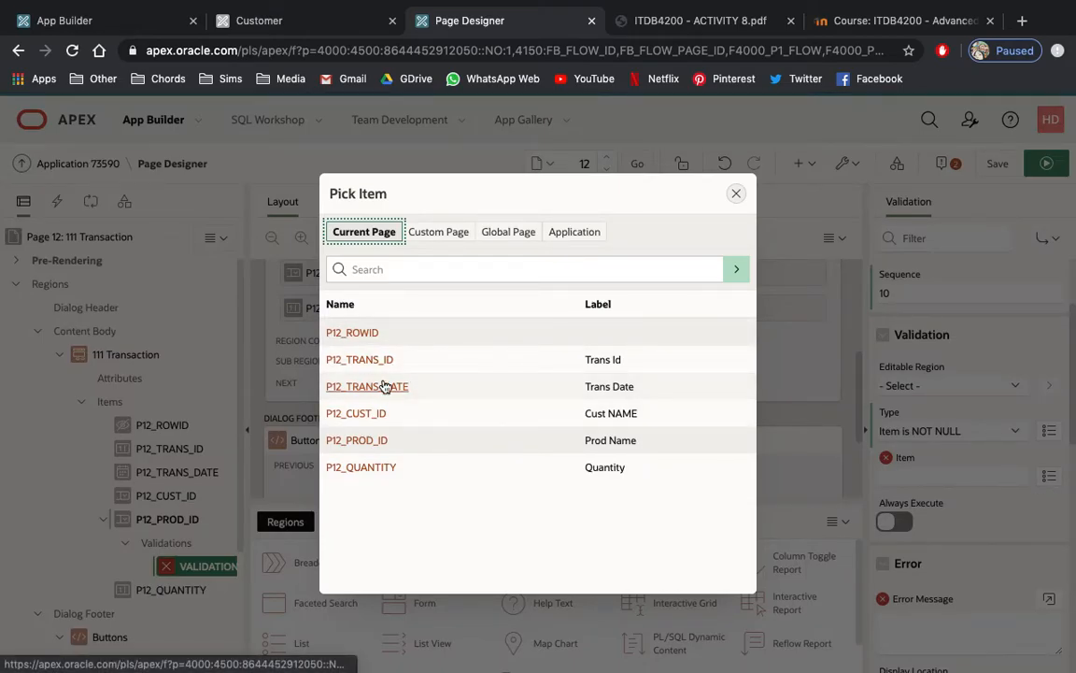
left_click(356, 440)
Enter SELECT A PRODUCT as VALIDATION1's error message and compare it with the wording in the activity PDF.
scroll(908, 523, "down", 2)
left_click(908, 528)
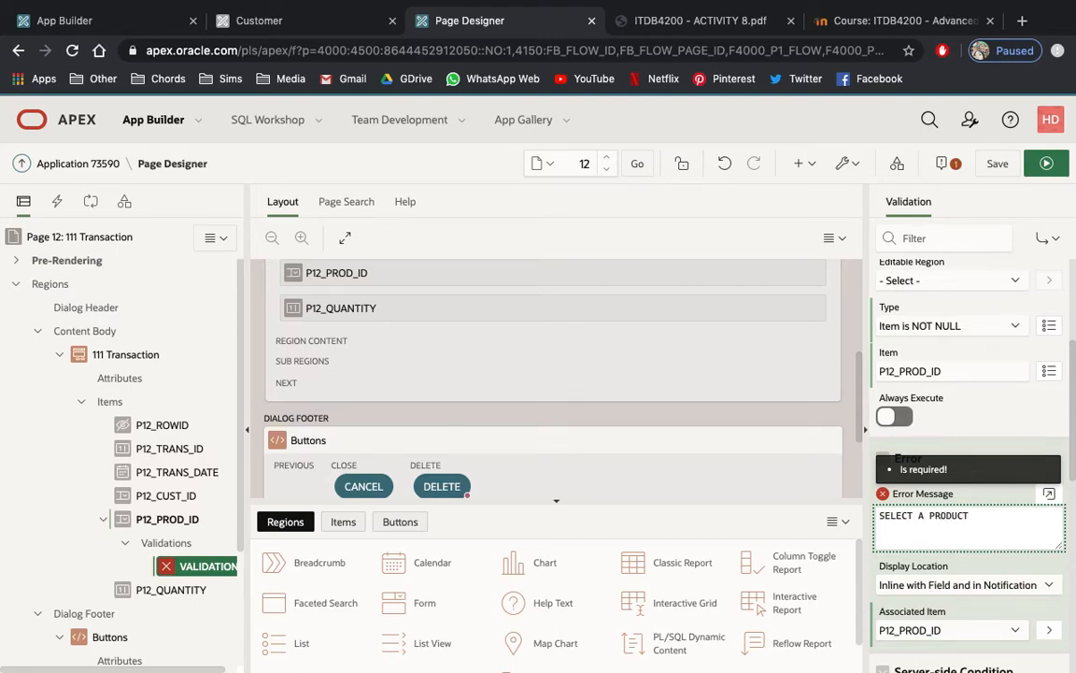
left_click(718, 27)
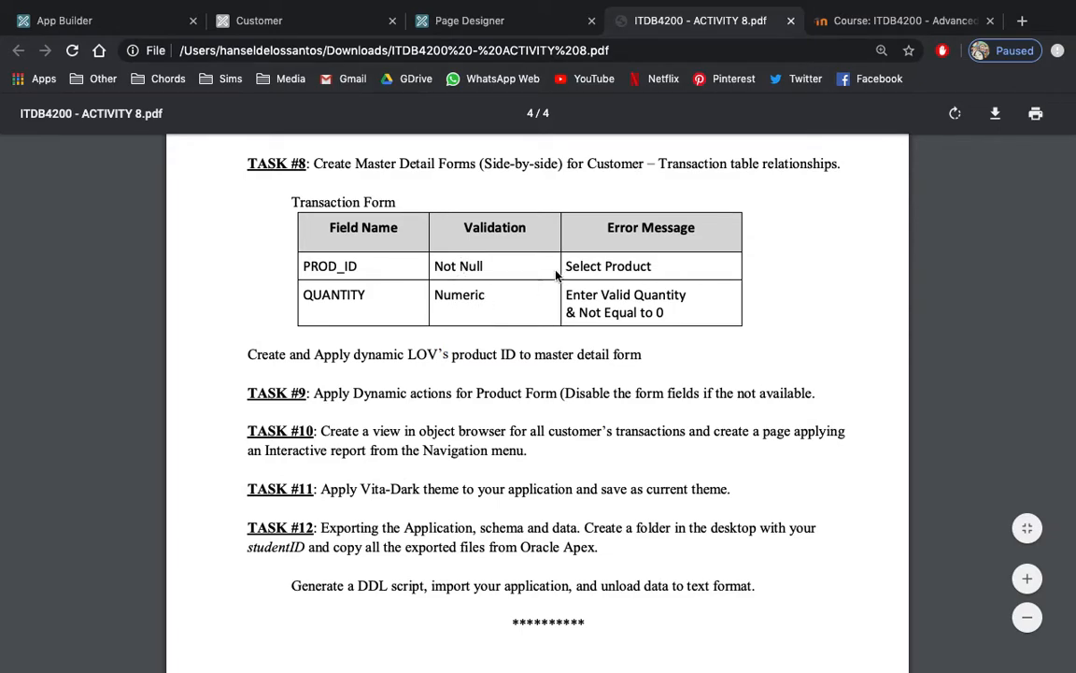
Create a validation named VALIDATION2 on the P12_QUANTITY item of page 12.
left_click(472, 19)
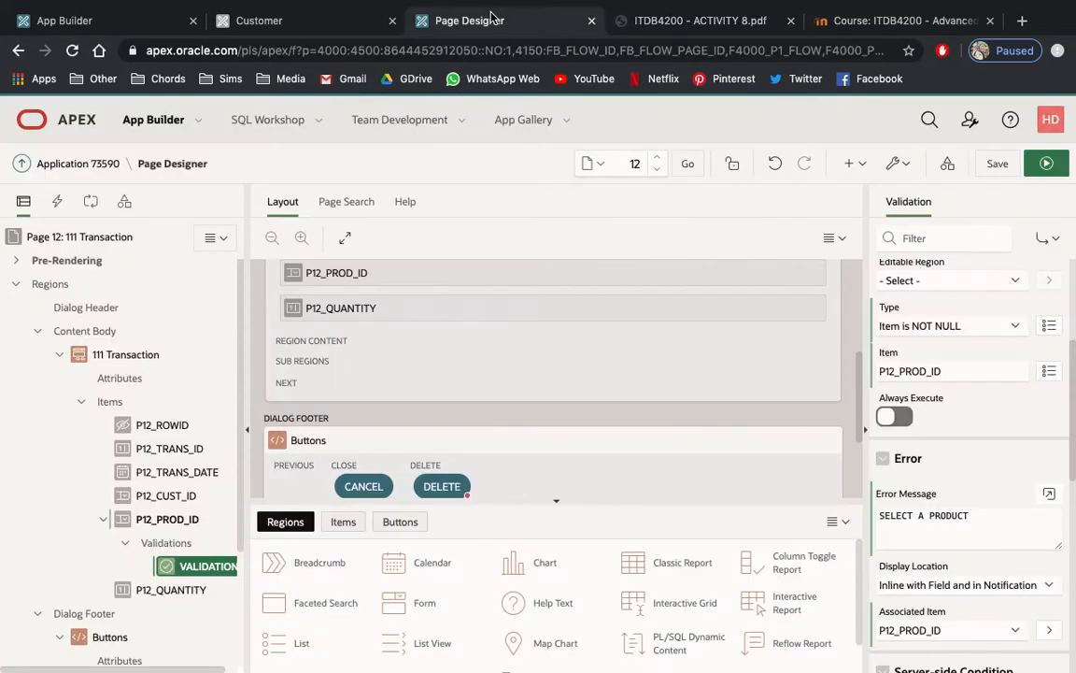
left_click(173, 590)
scroll(939, 509, "down", 10)
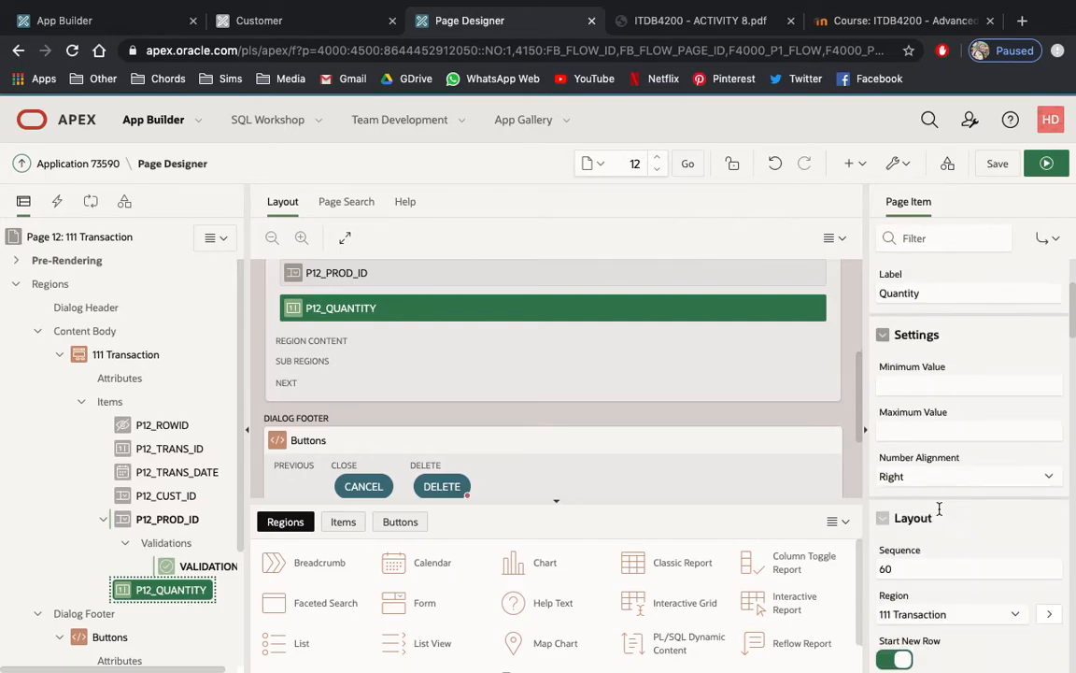
scroll(939, 512, "down", 1)
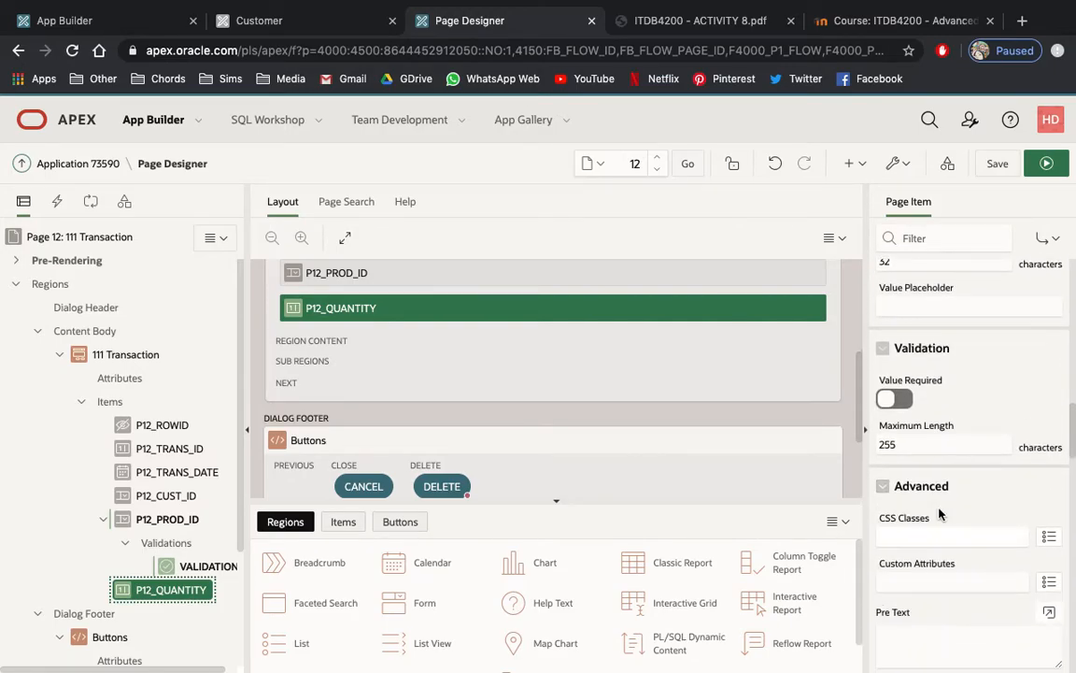
right_click(171, 594)
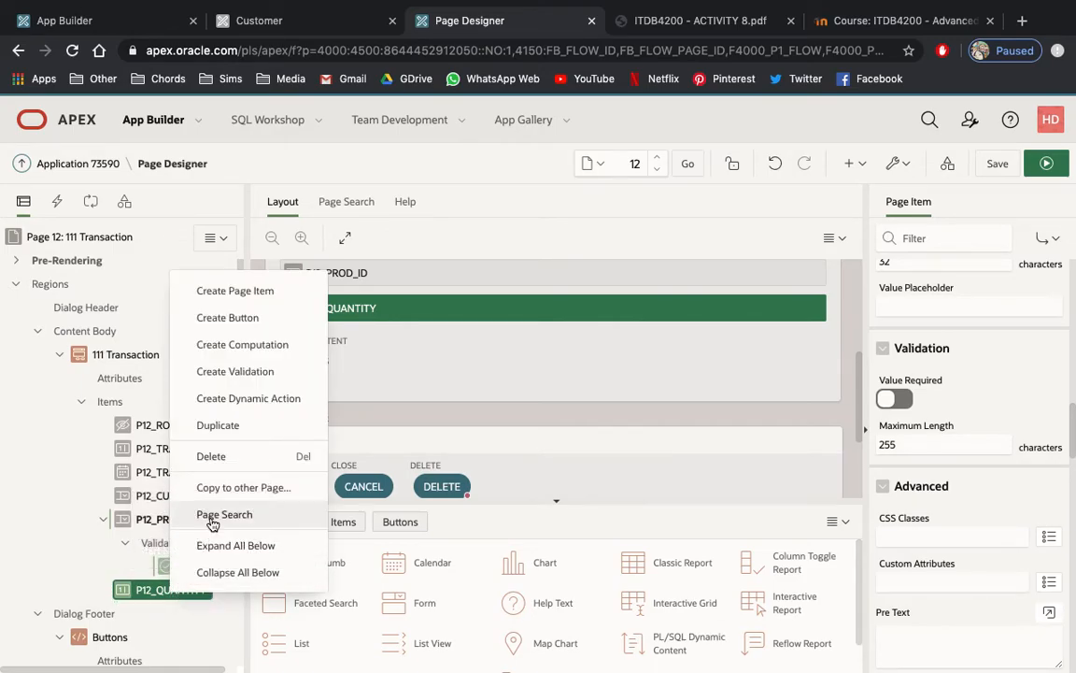
left_click(224, 370)
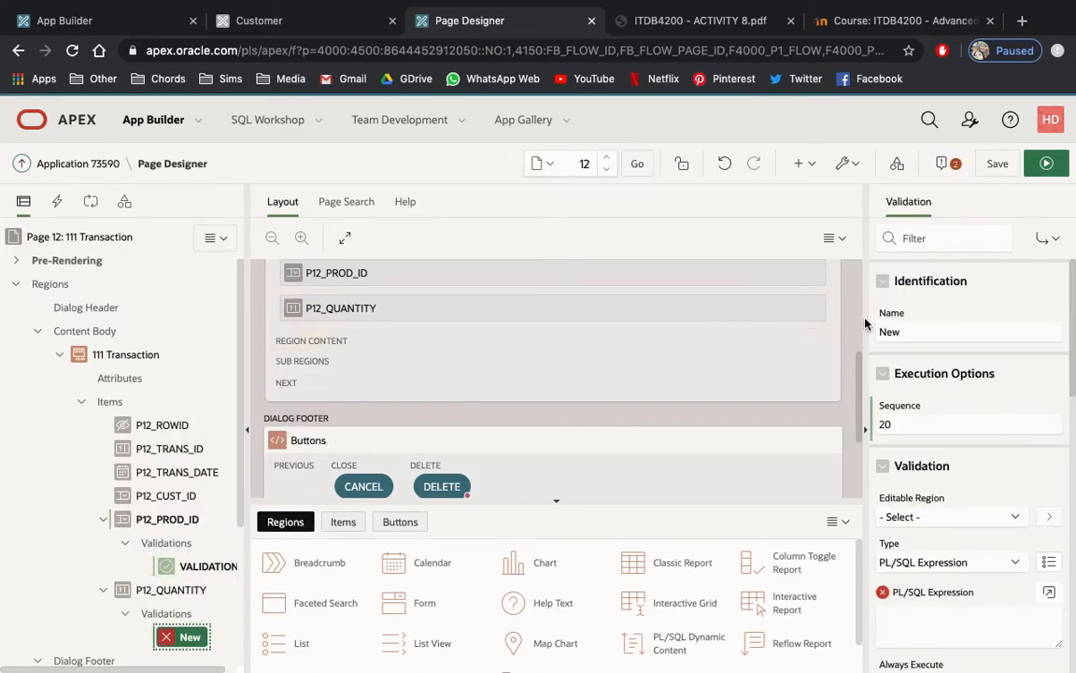
left_click(907, 329)
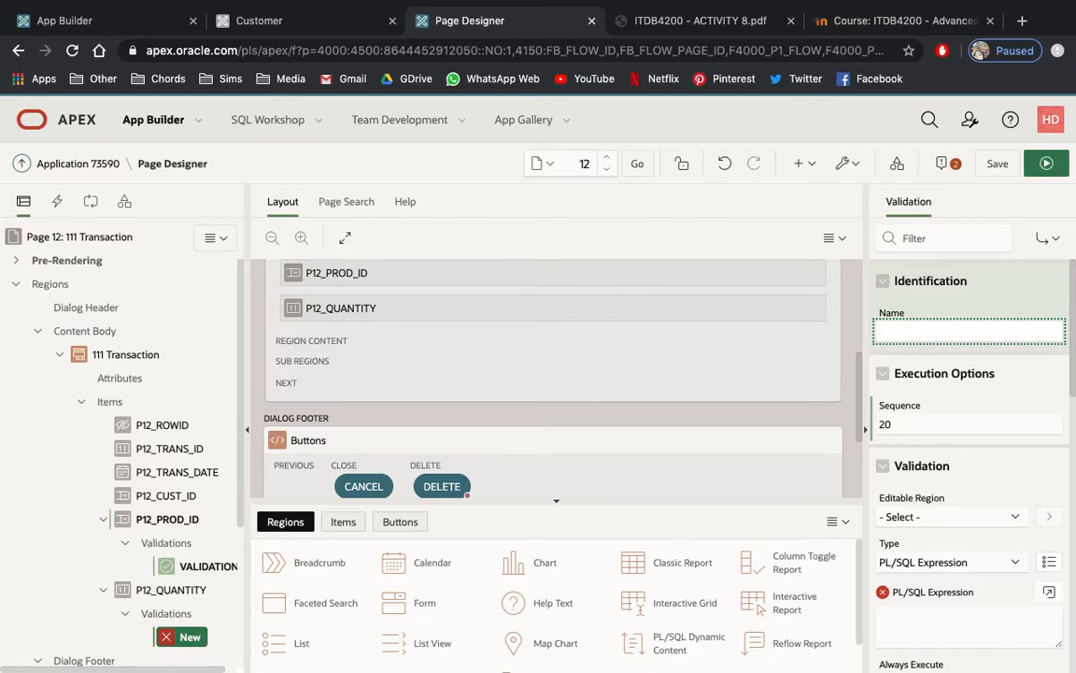
type("VALIDATION2")
Set VALIDATION2's type to Item is numeric and its item to P12_QUANTITY, and turn on Always Execute.
scroll(956, 548, "down", 1)
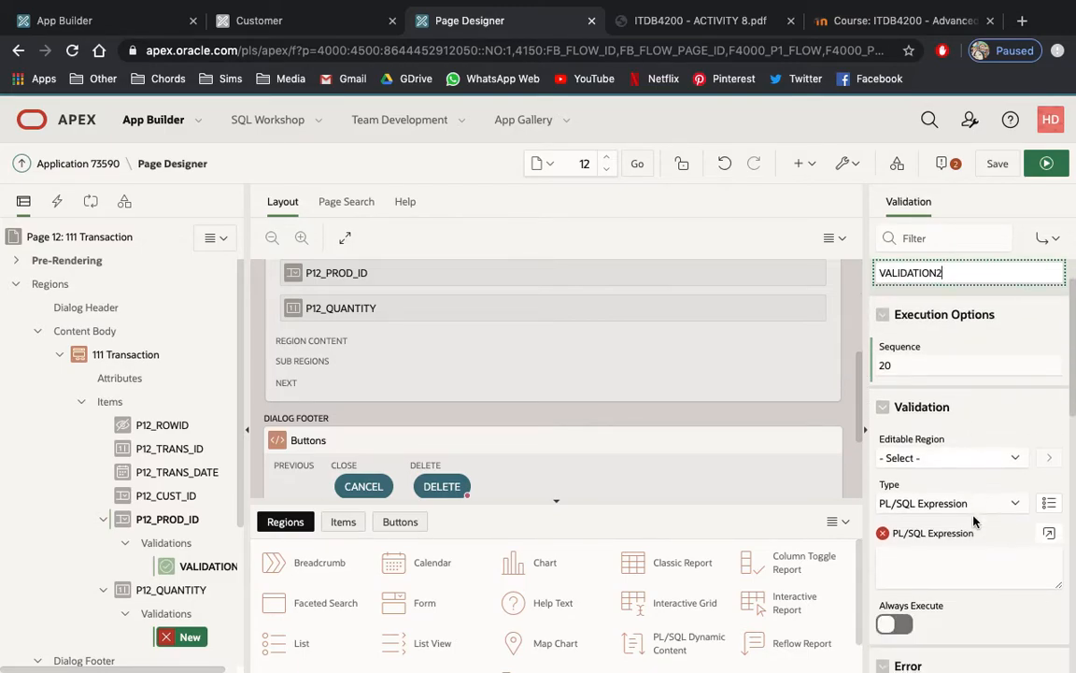
left_click(954, 505)
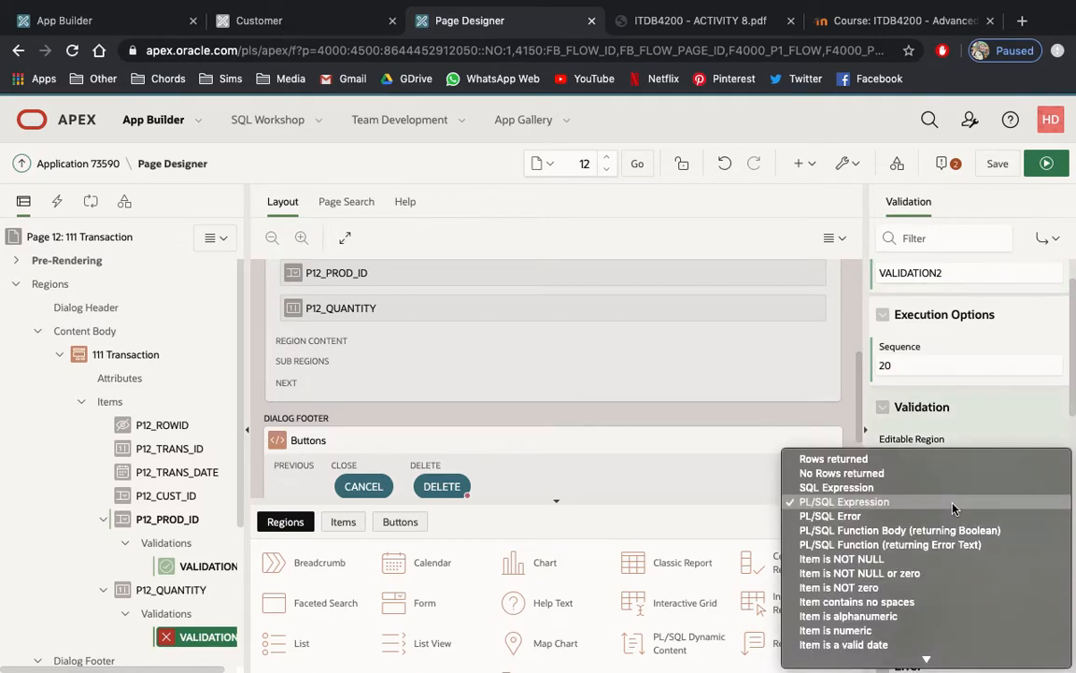
left_click(911, 633)
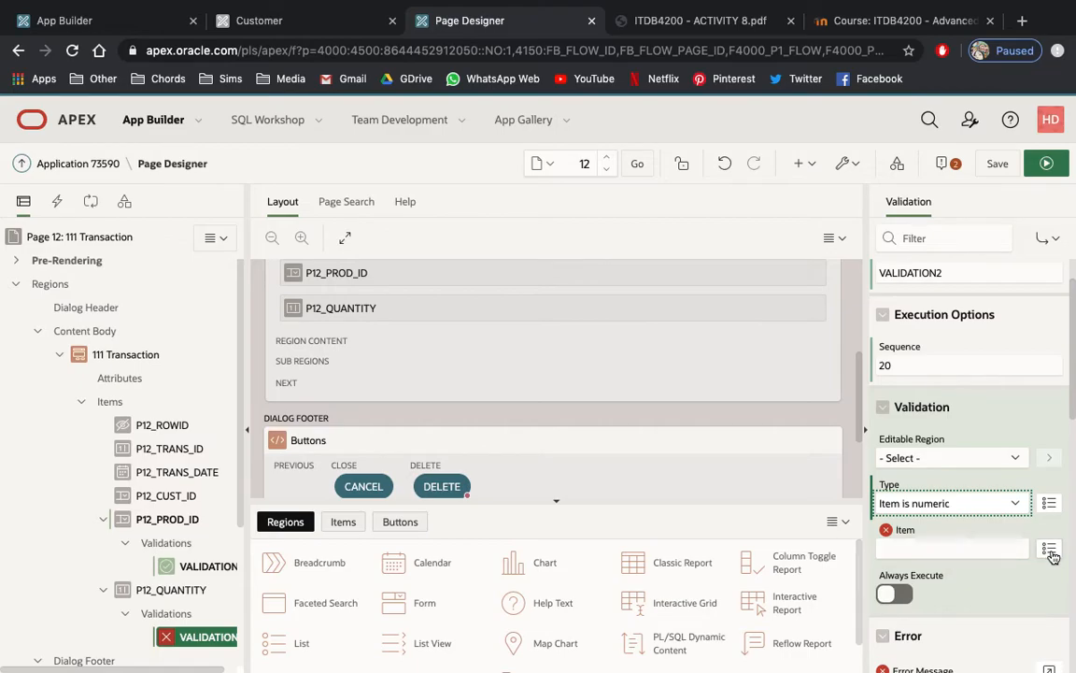
left_click(1050, 552)
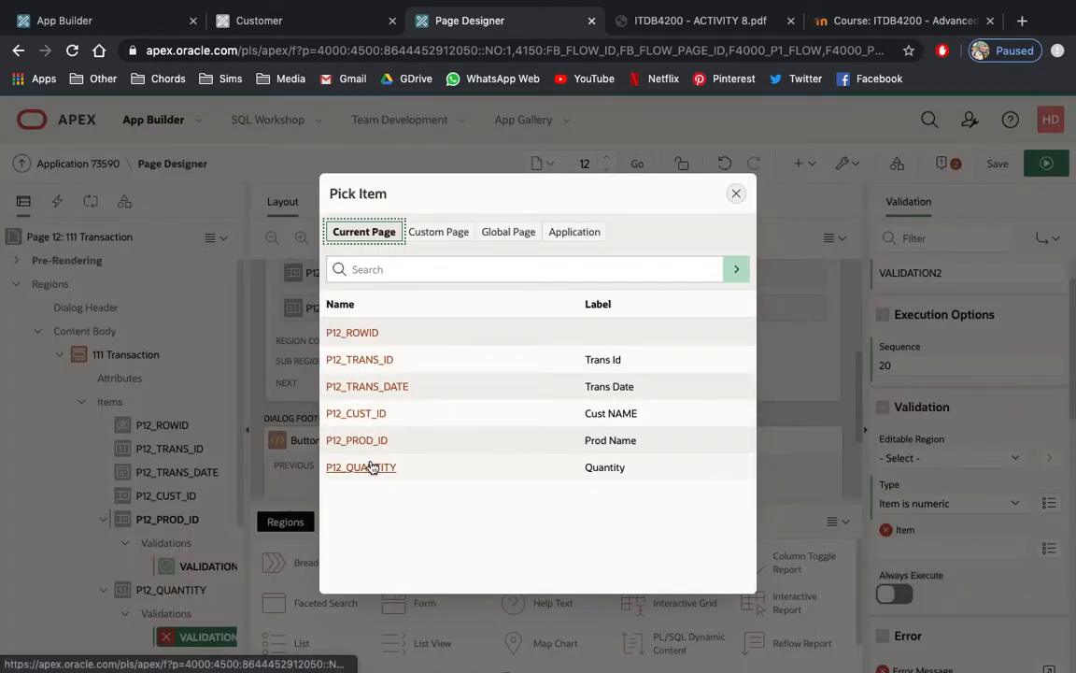
left_click(374, 475)
scroll(962, 429, "down", 2)
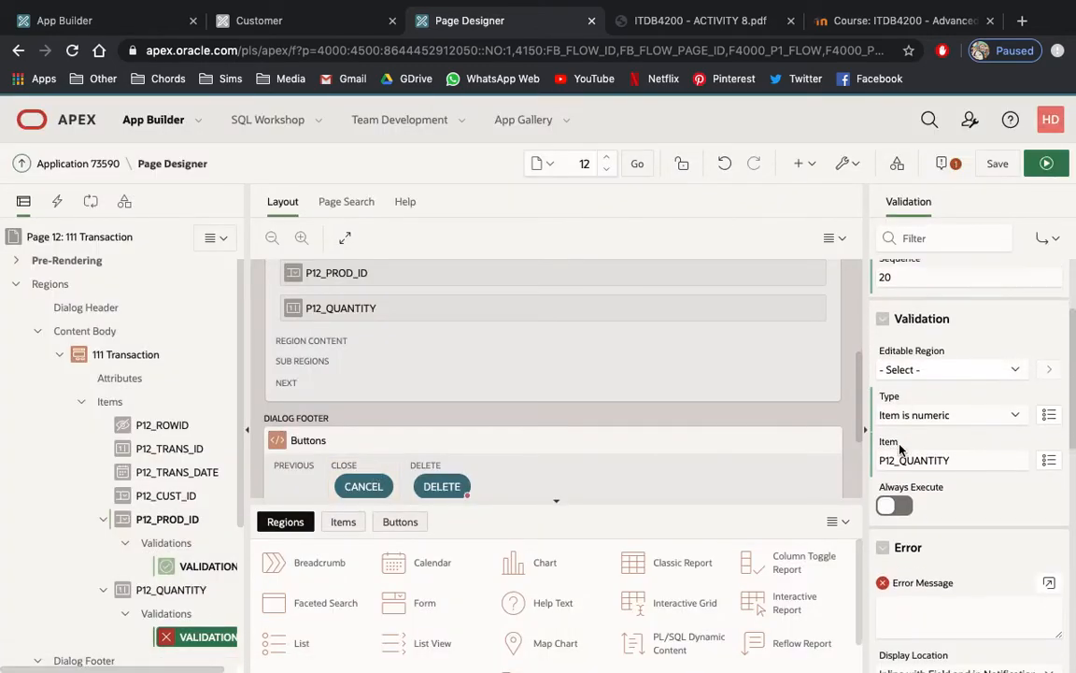
left_click(894, 493)
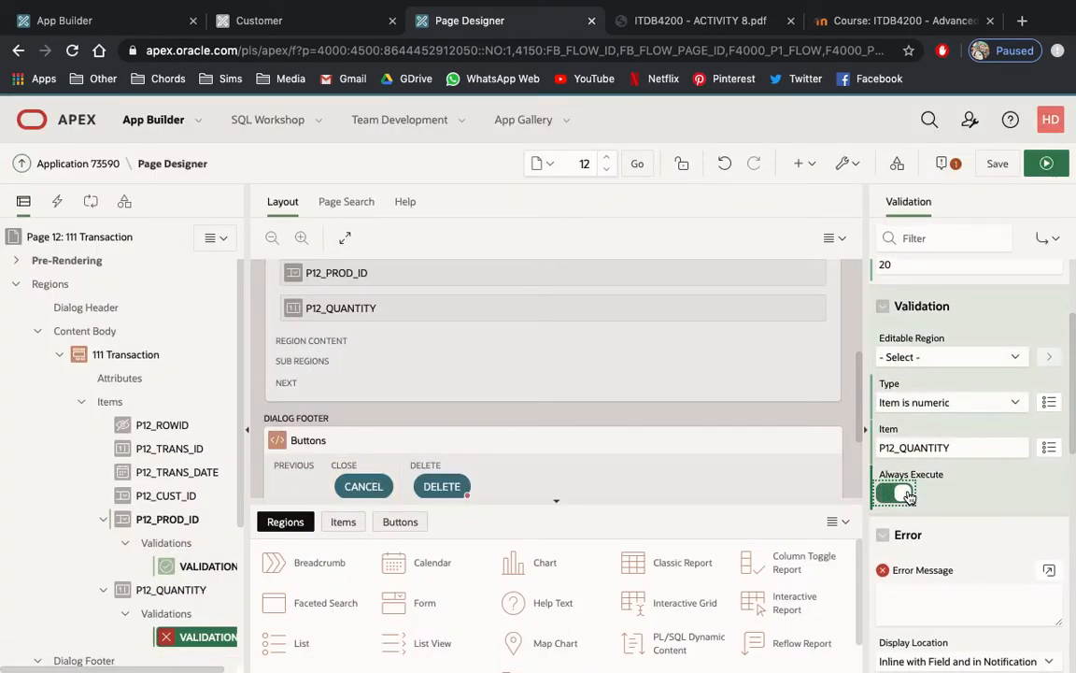
Check the QUANTITY error wording in the activity PDF and enter ENTER QUANTITY as VALIDATION2's error message.
scroll(982, 545, "down", 1)
left_click(946, 521)
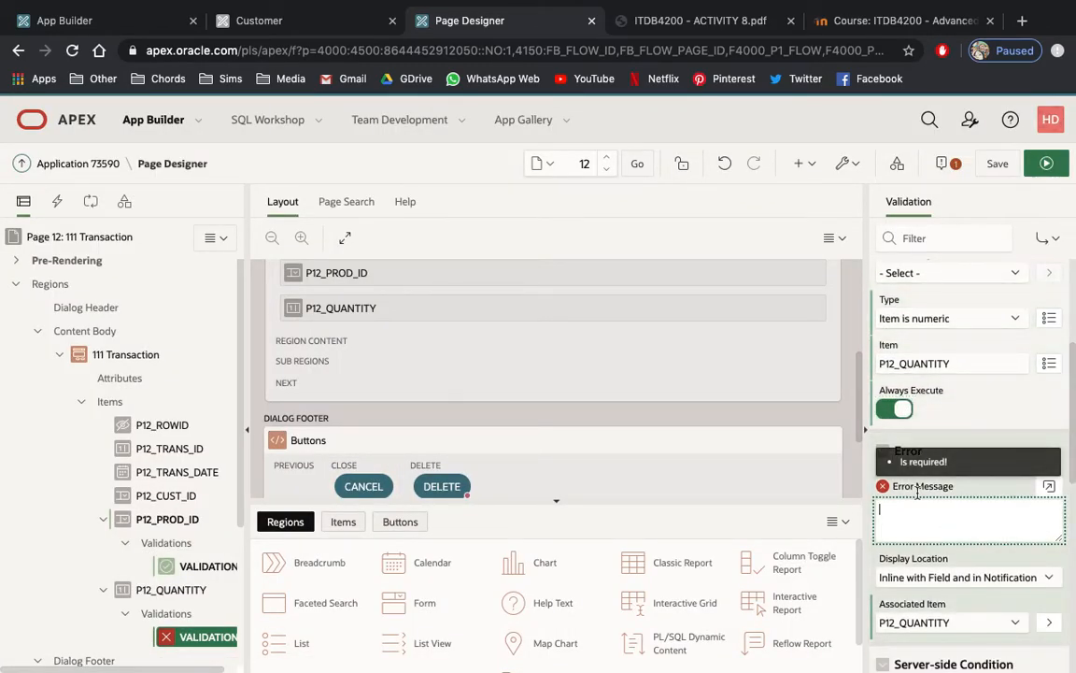
left_click(679, 26)
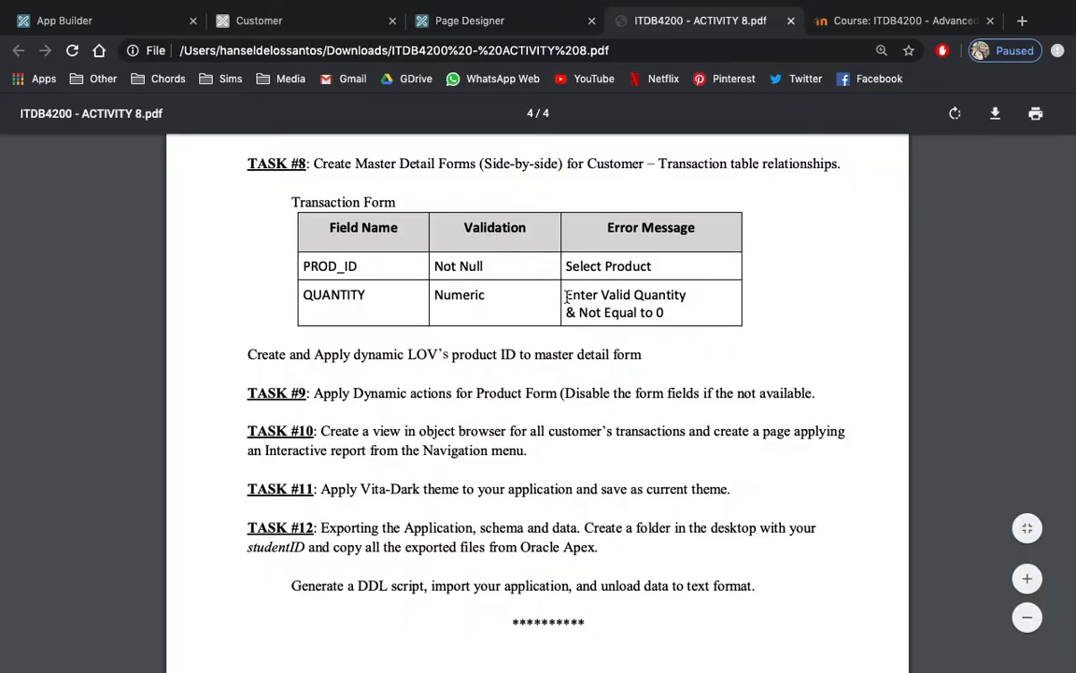
left_click_drag(566, 297, 669, 317)
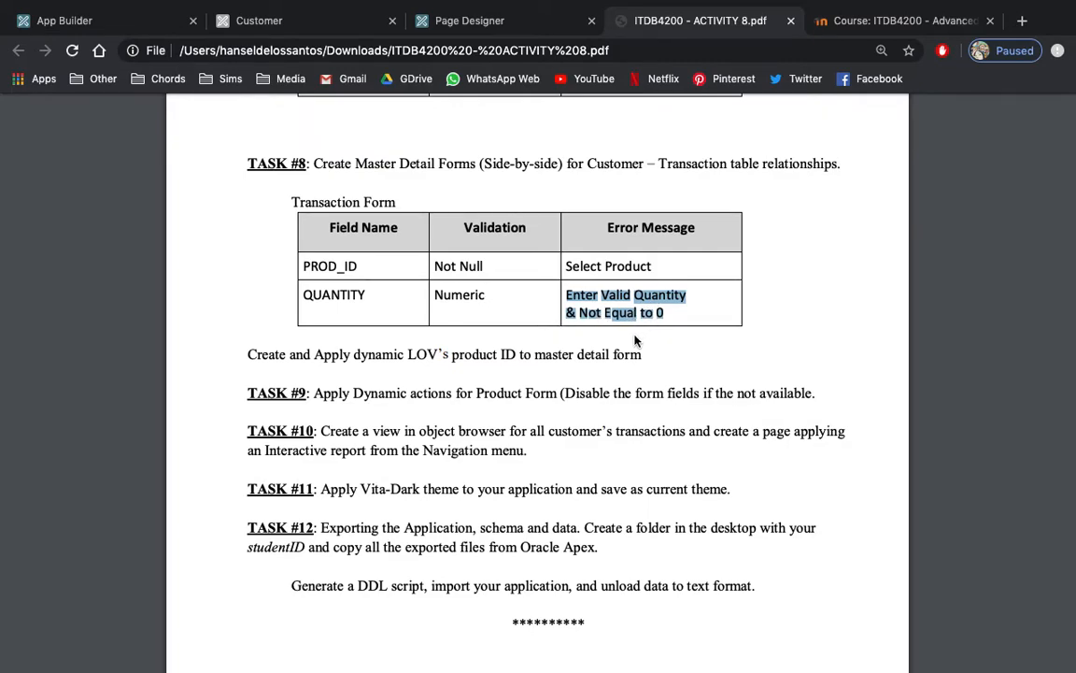
left_click(552, 20)
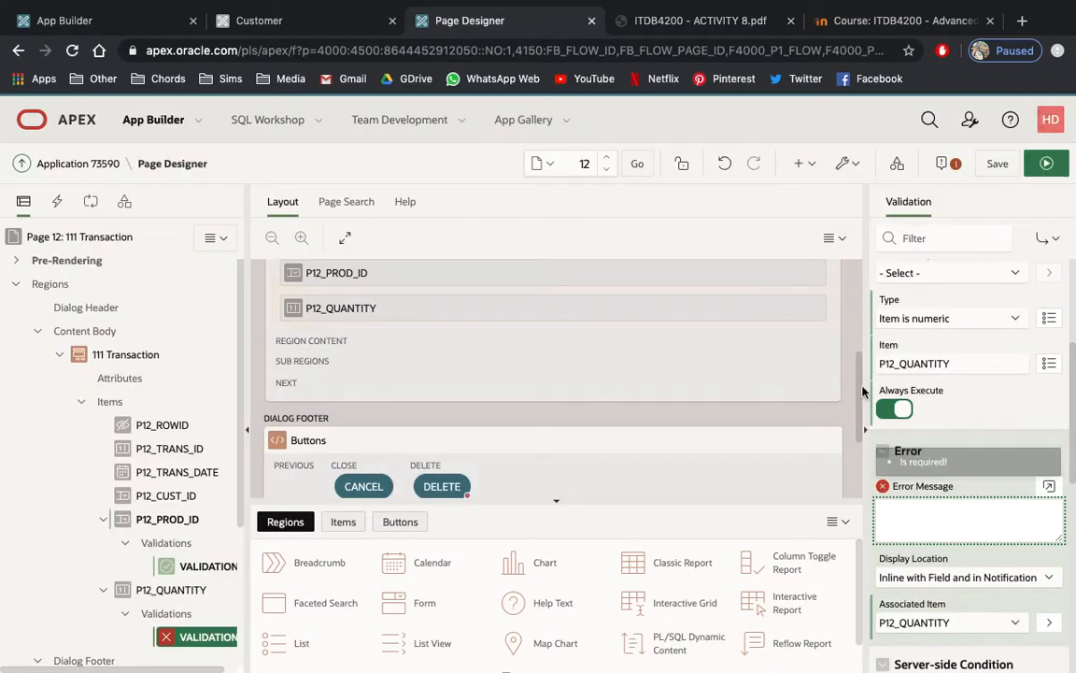
type("ENTER QUANTITY")
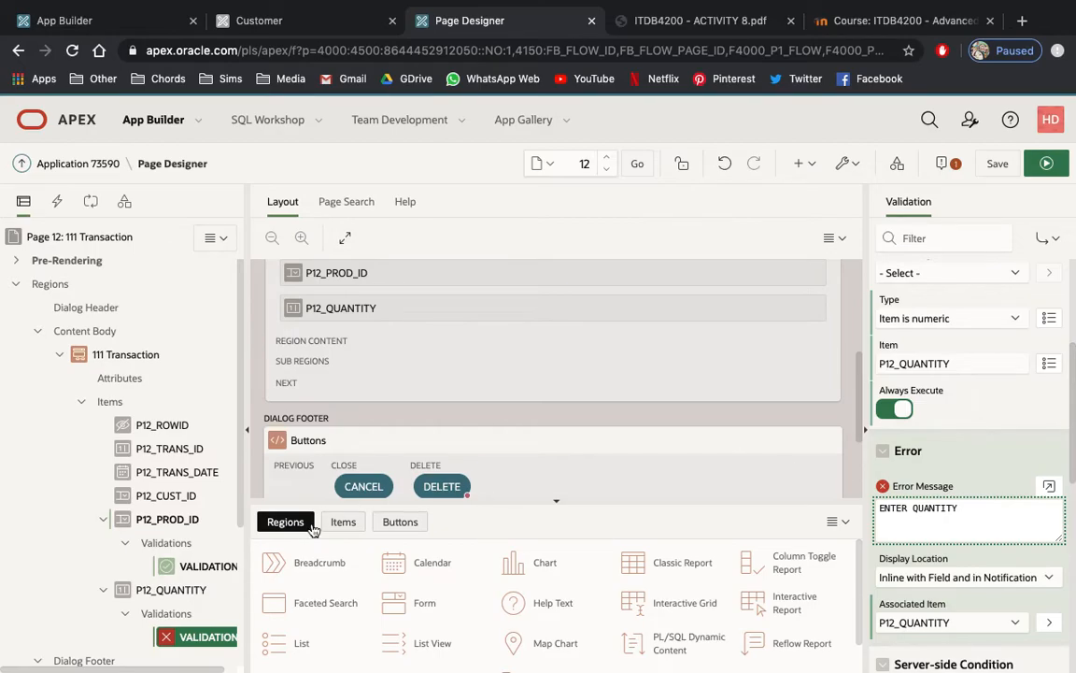
Create a second validation on the P12_QUANTITY item and name it VALIDATION3.
left_click(198, 592)
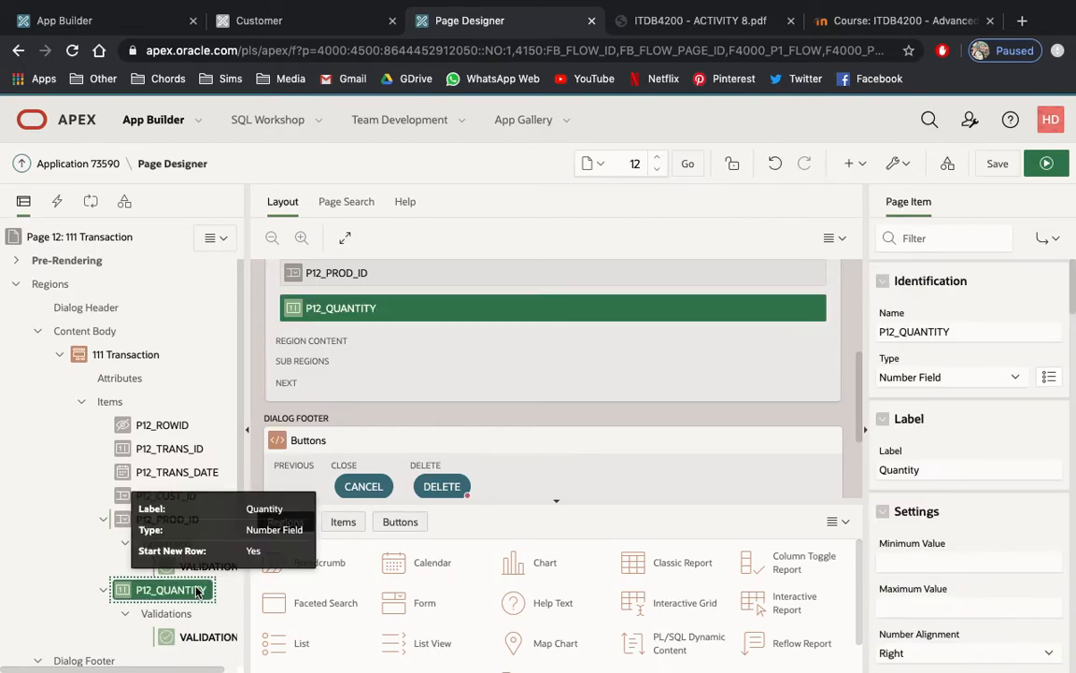
right_click(198, 592)
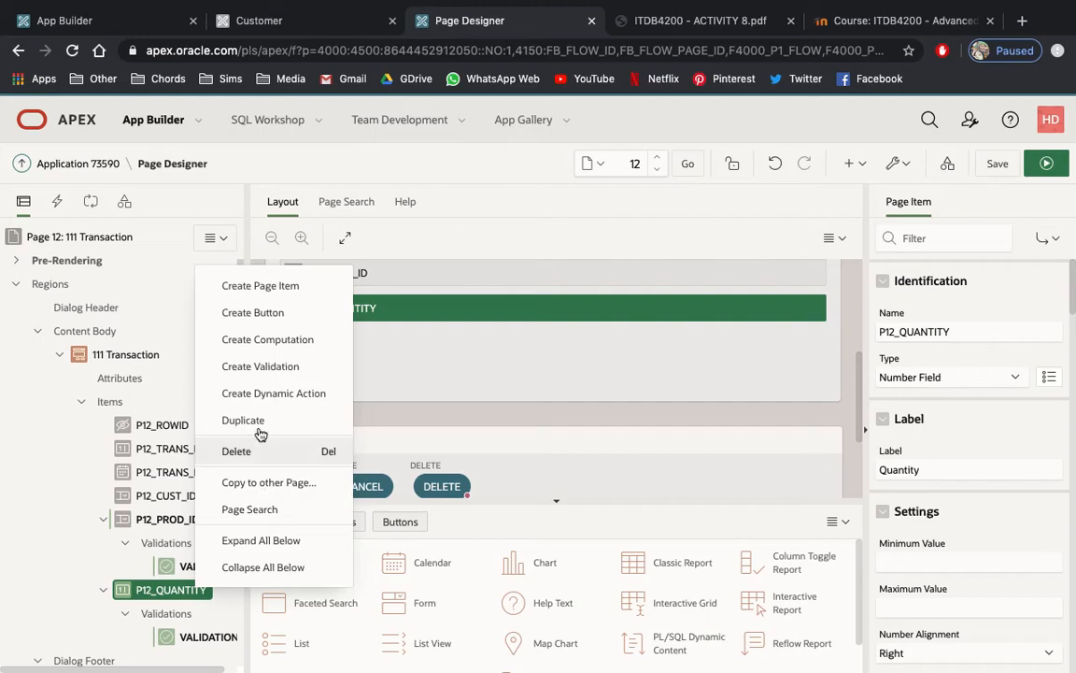
left_click(261, 367)
scroll(168, 491, "down", 1)
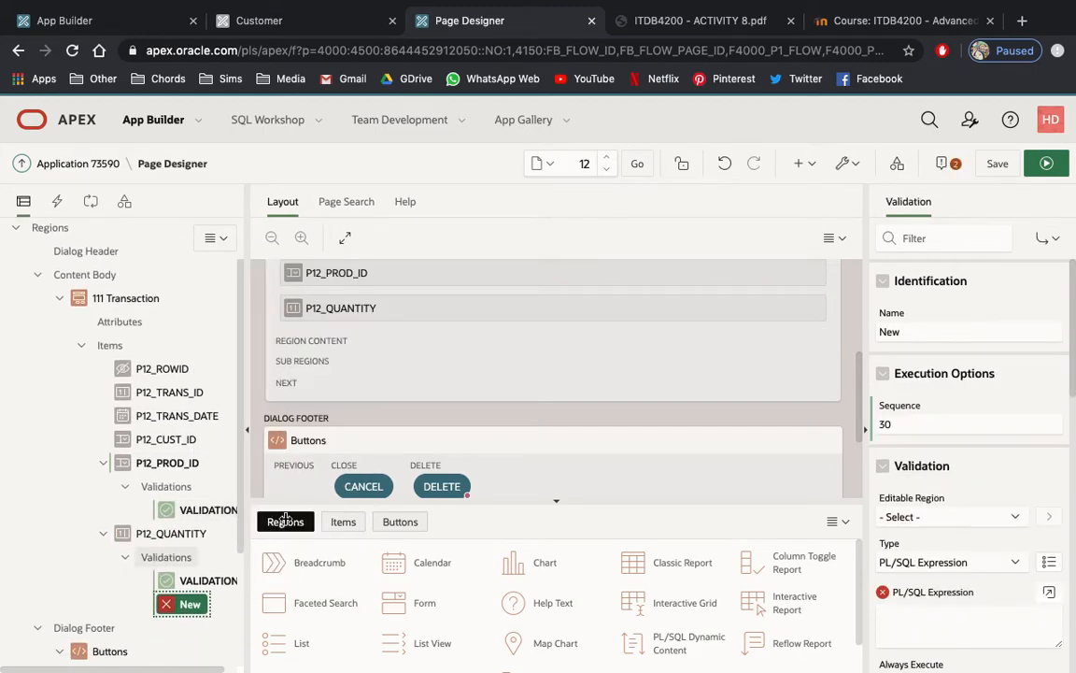
left_click(907, 331)
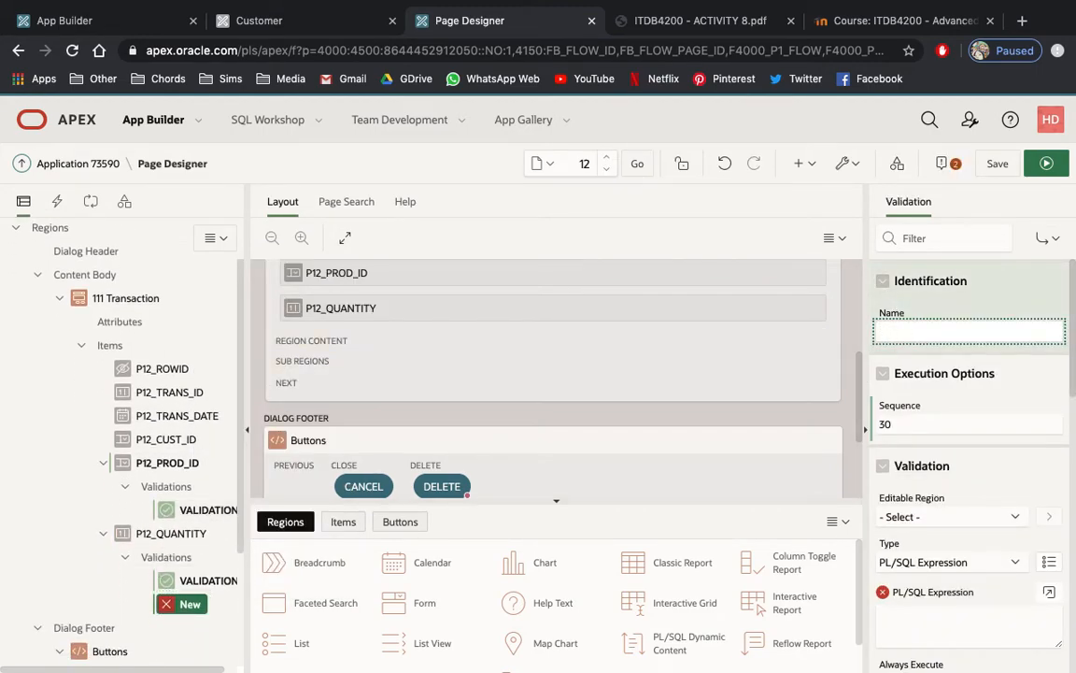
type("VALIDATION")
key("BackSpace")
type("3")
Set VALIDATION3's type to Item != Value and its item to P12_QUANTITY.
scroll(934, 453, "down", 1)
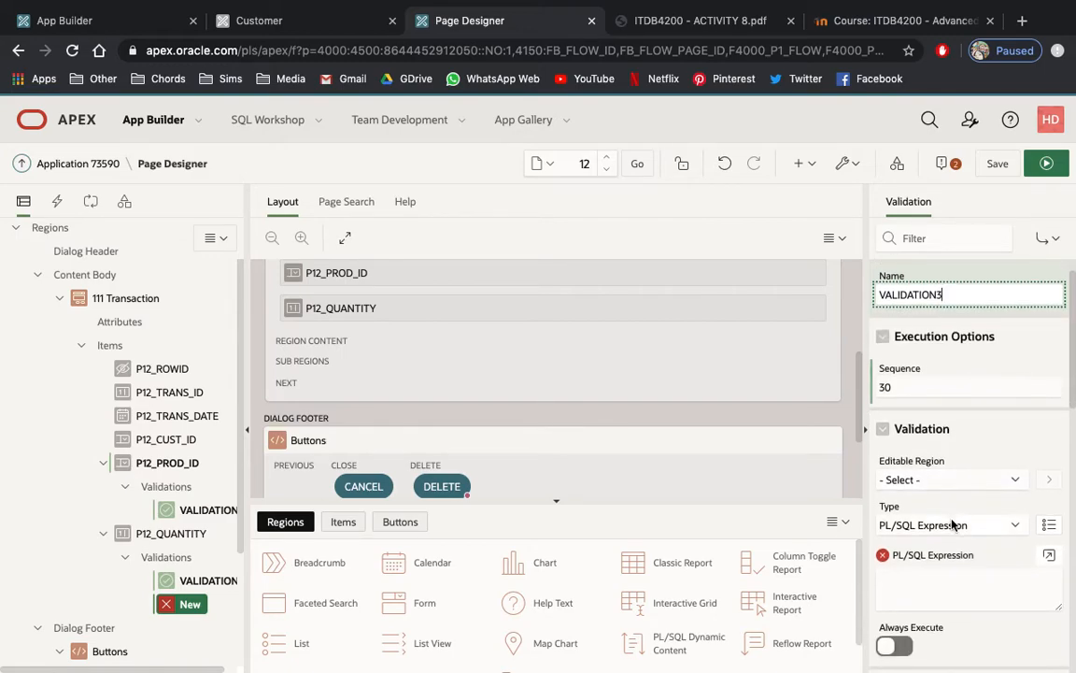
left_click(953, 521)
scroll(952, 523, "down", 5)
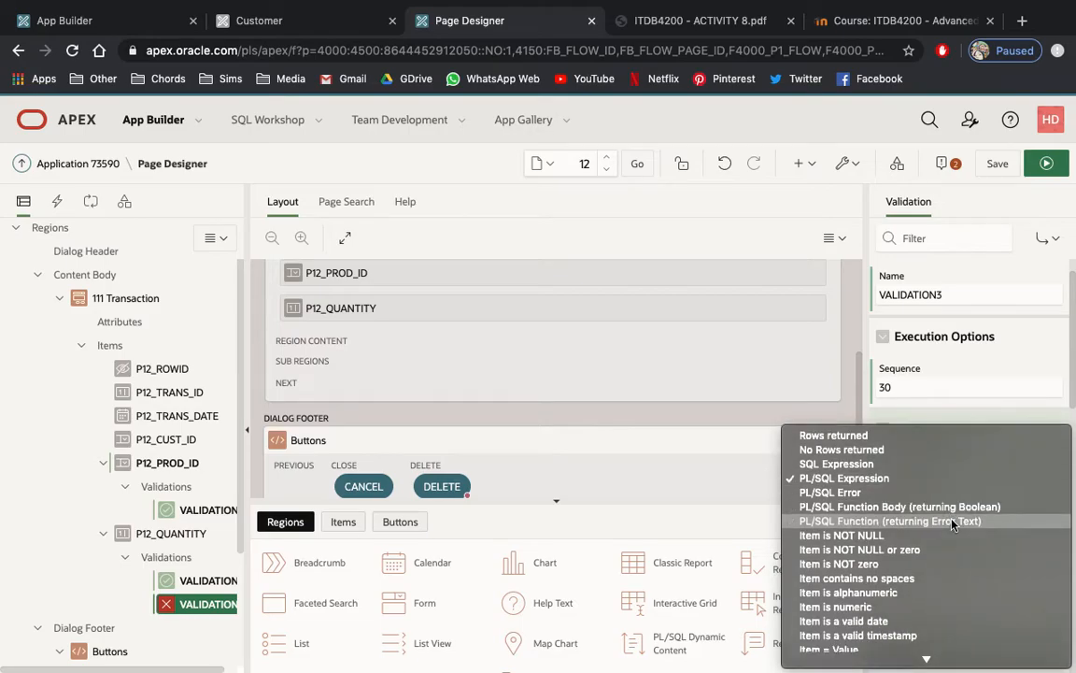
scroll(952, 523, "down", 2)
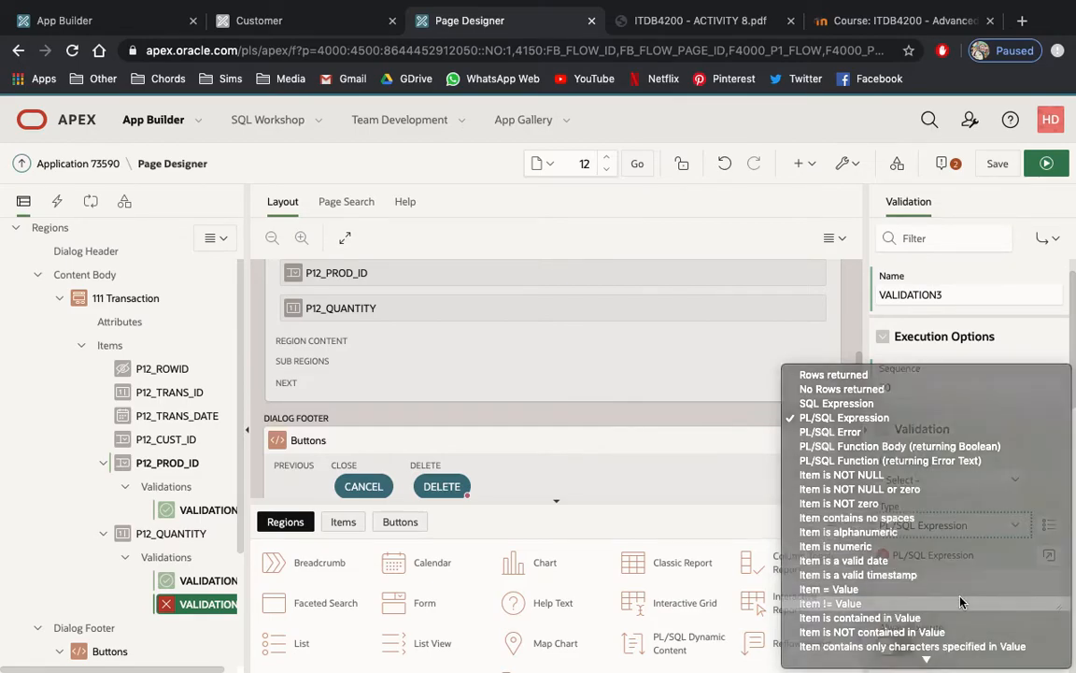
left_click(959, 603)
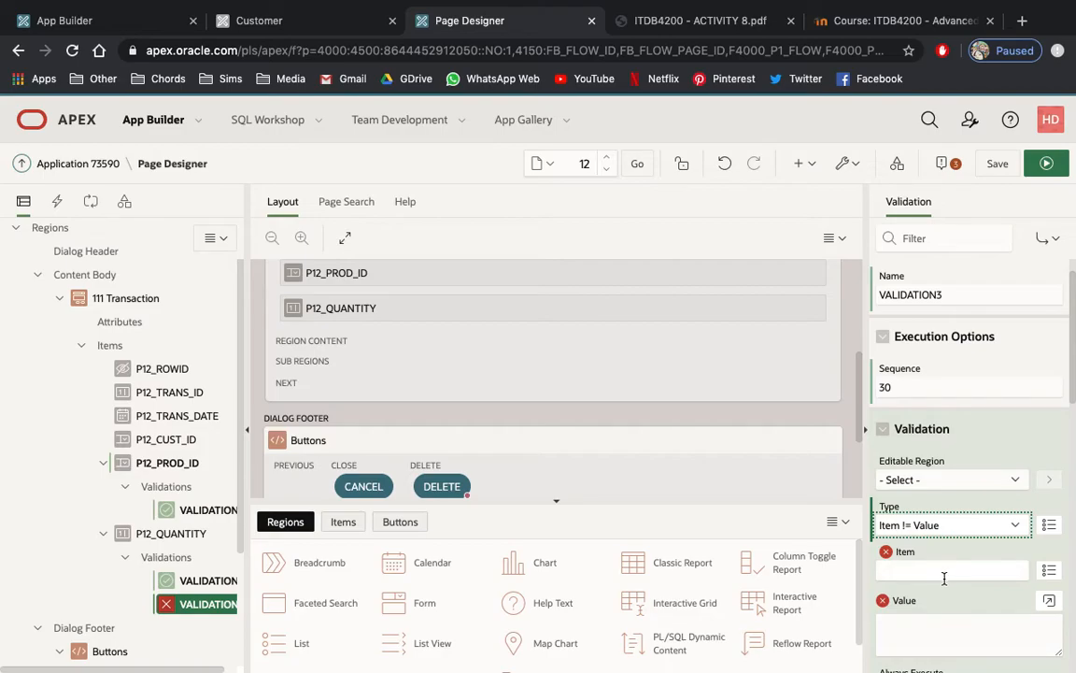
left_click(1050, 571)
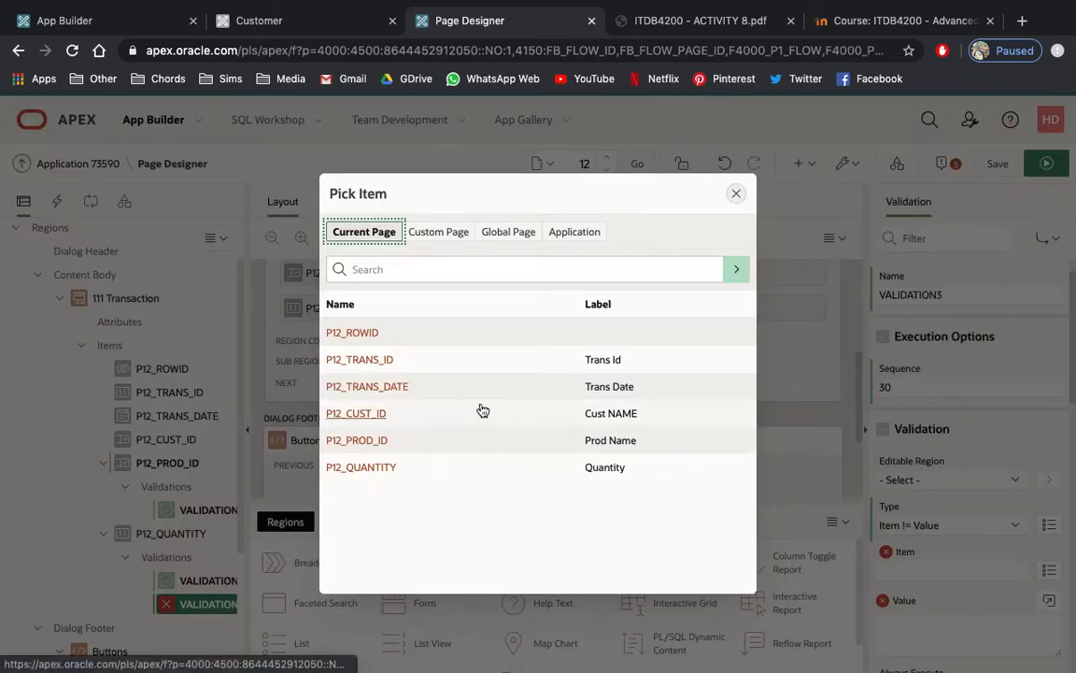
left_click(374, 469)
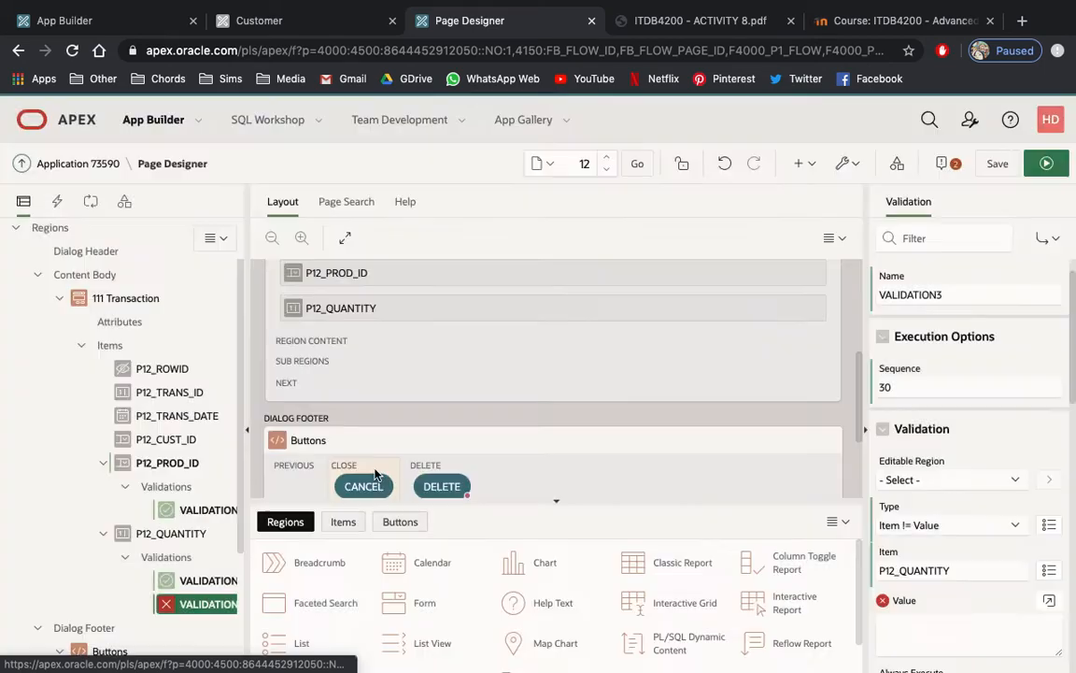
Enter 0 as VALIDATION3's comparison value and check it against the QUANTITY rule in the activity PDF.
left_click(907, 625)
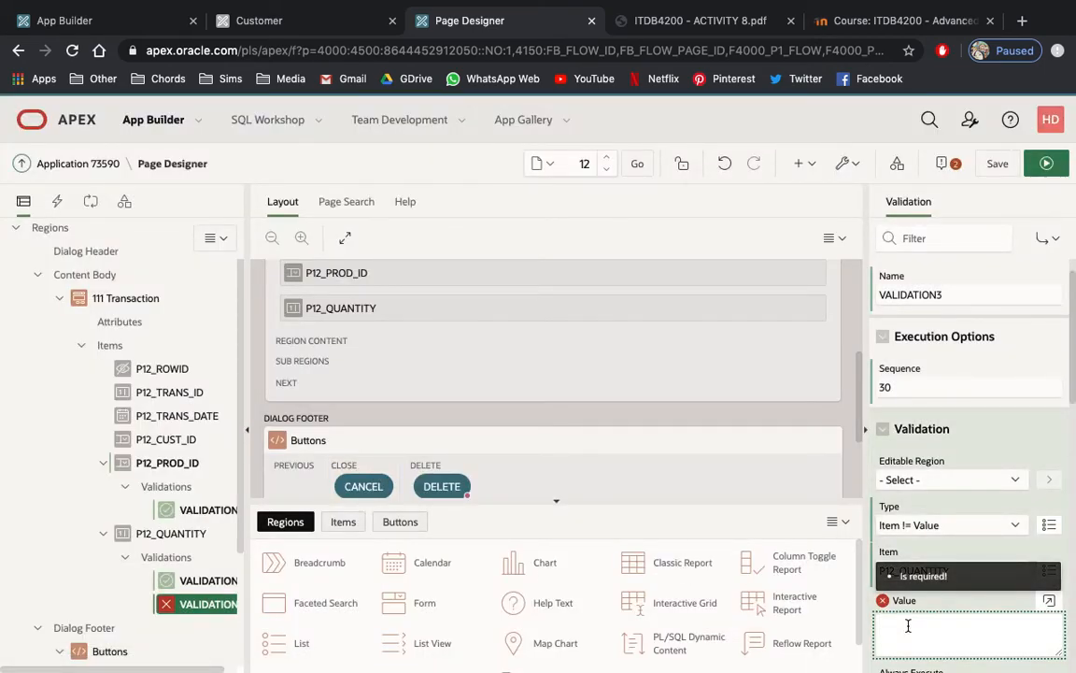
type("0")
left_click(654, 21)
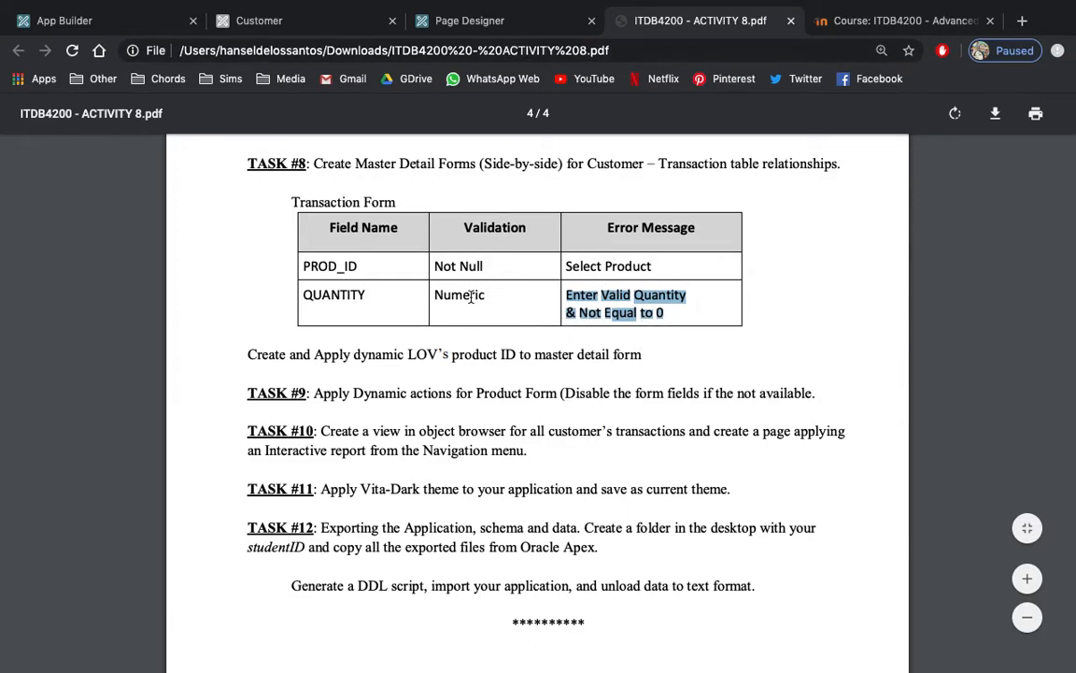
left_click(504, 24)
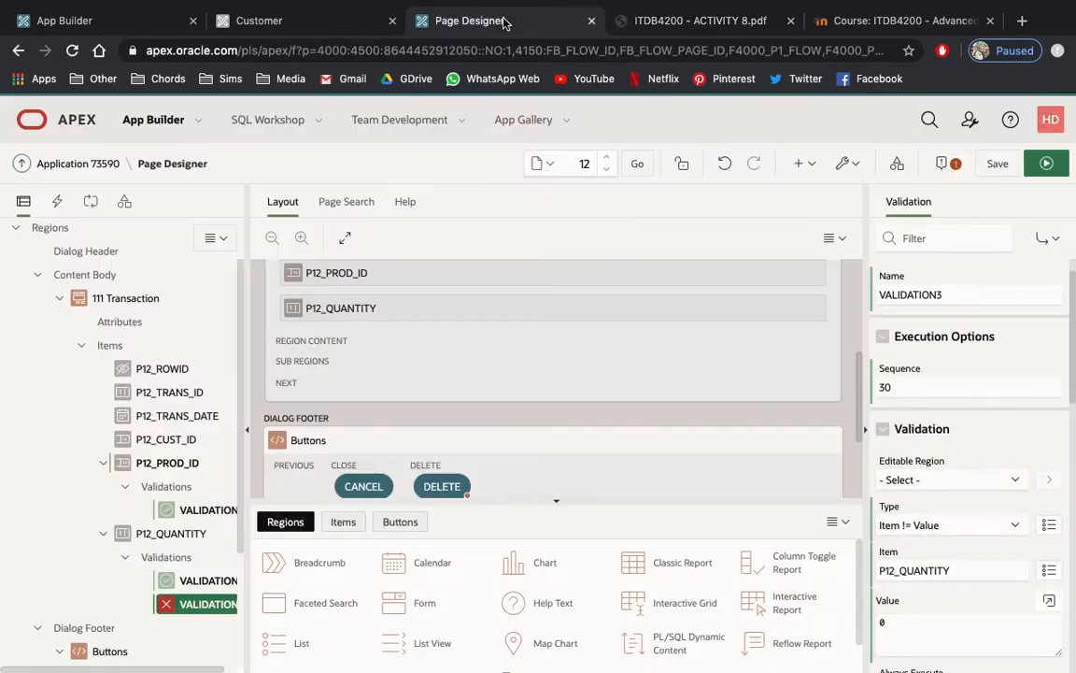
scroll(937, 483, "down", 2)
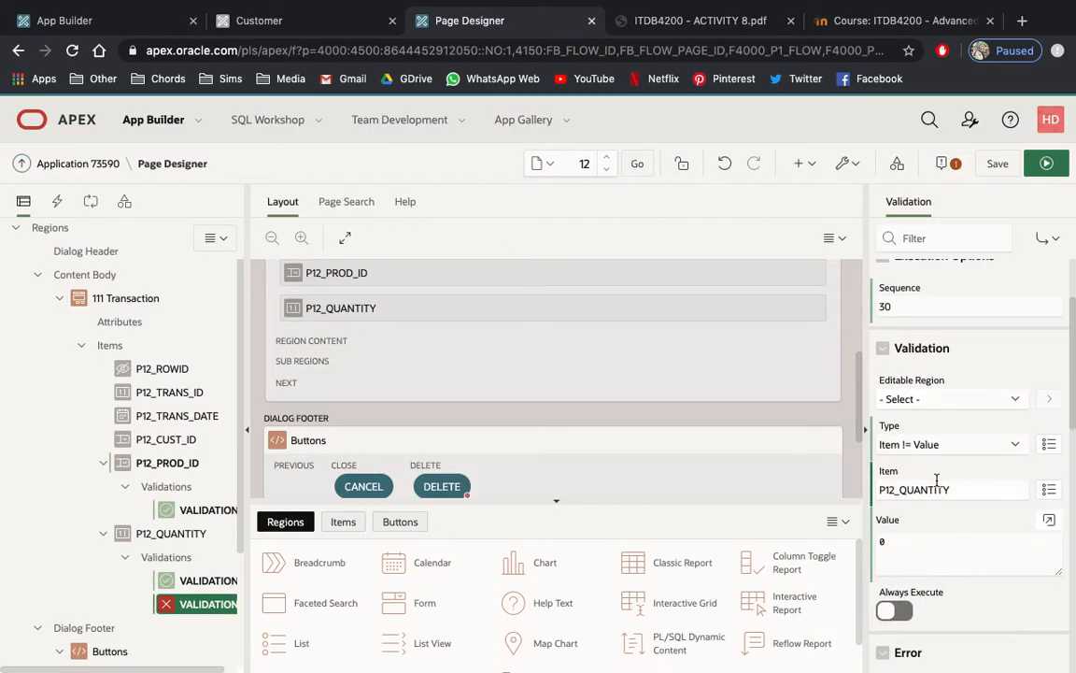
left_click(902, 543)
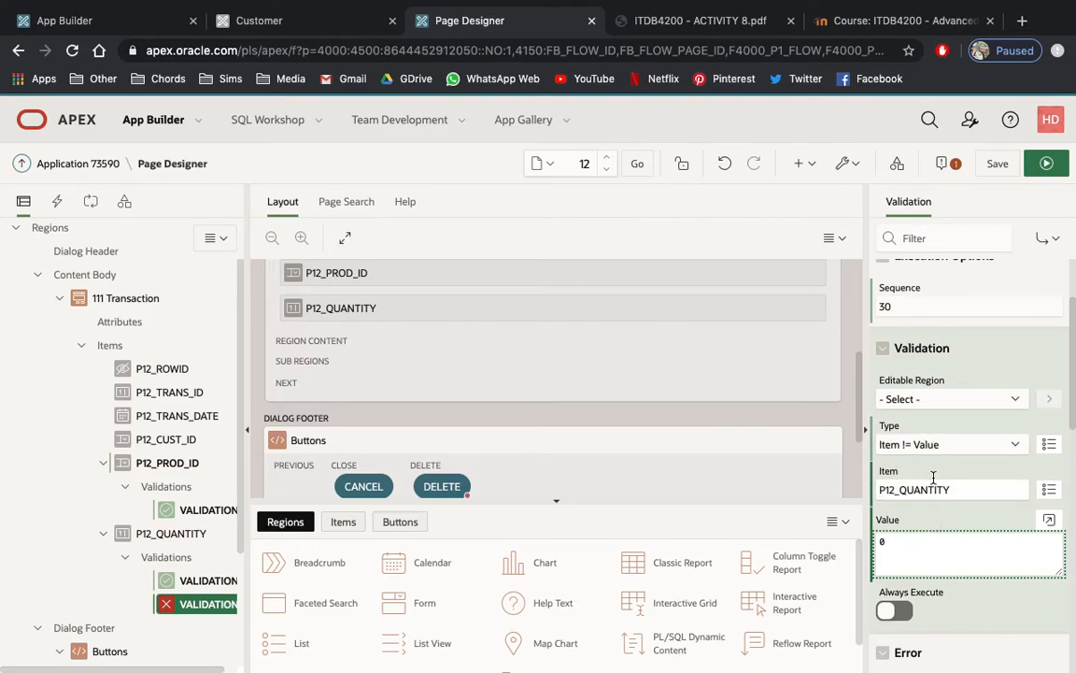
Turn on Always Execute for VALIDATION1 on P12_PROD_ID and reopen VALIDATION3's properties.
left_click(216, 511)
scroll(894, 555, "down", 2)
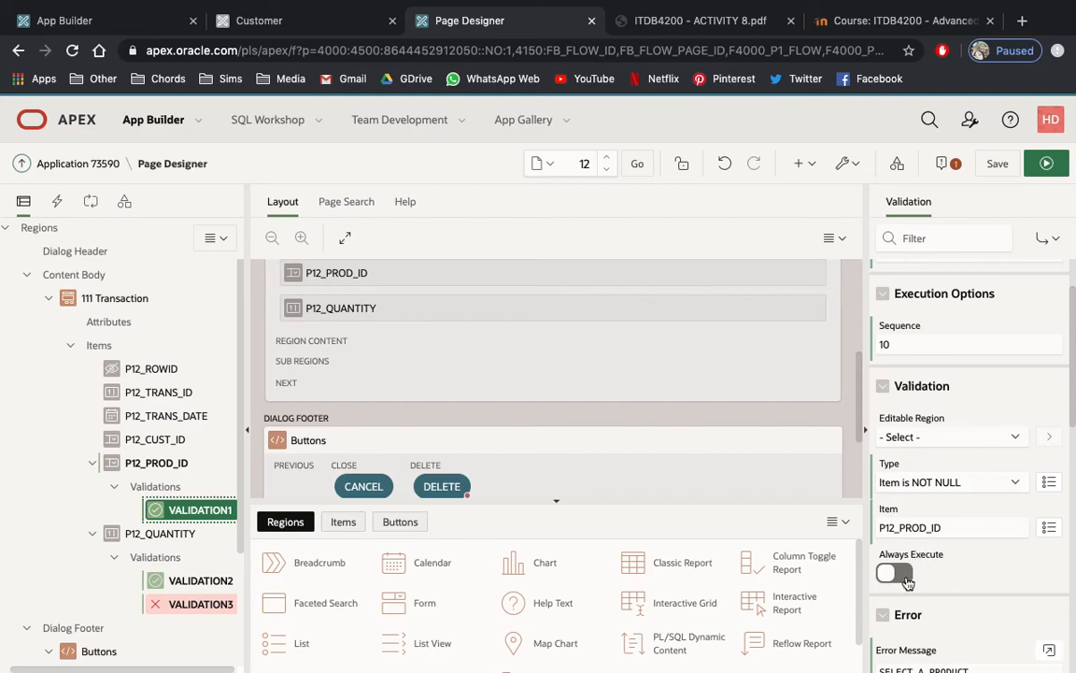
left_click(894, 574)
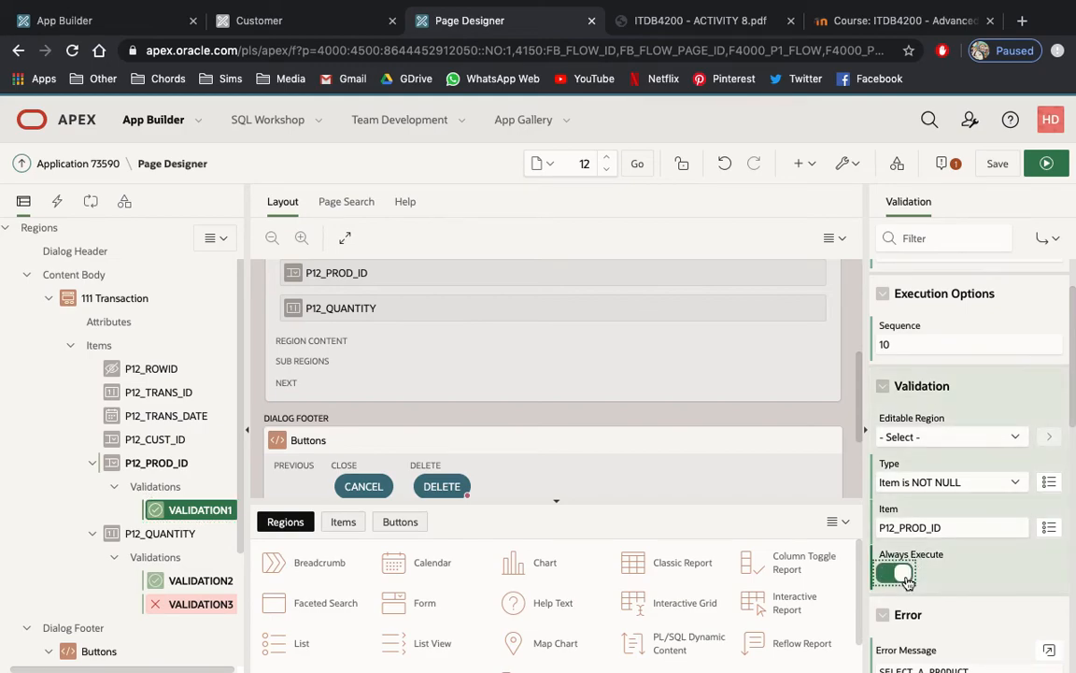
left_click(175, 581)
left_click(191, 604)
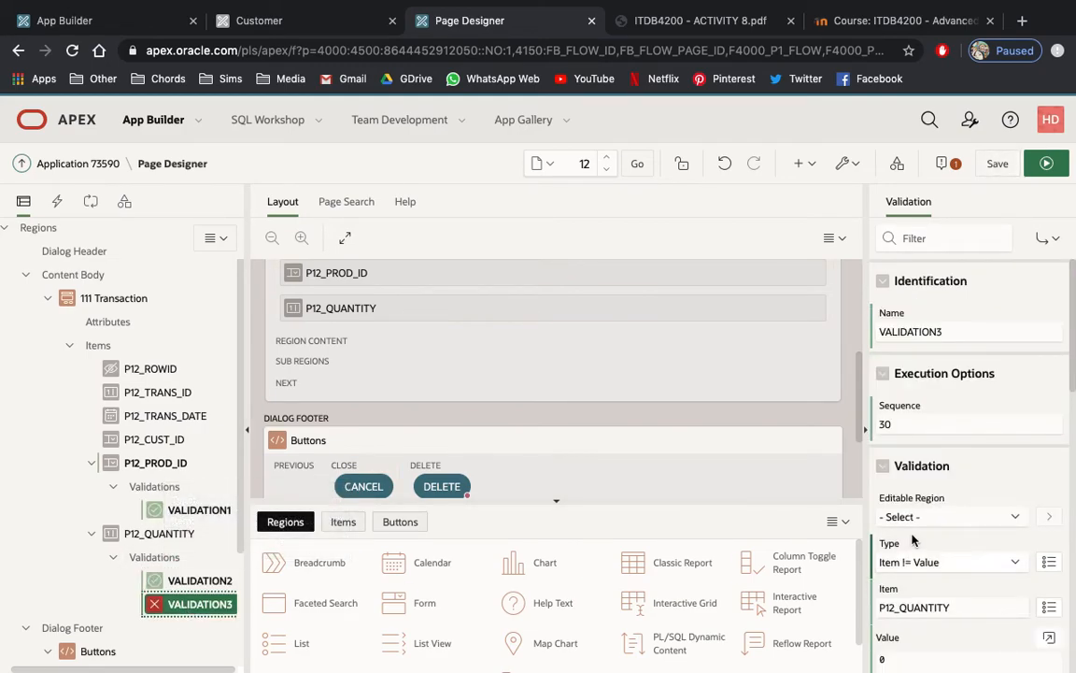
Copy the QUANTITY error message "Enter Valid Quantity & Not Equal to 0" from the activity PDF into VALIDATION3's error message and save the page.
scroll(934, 551, "down", 3)
scroll(970, 566, "down", 2)
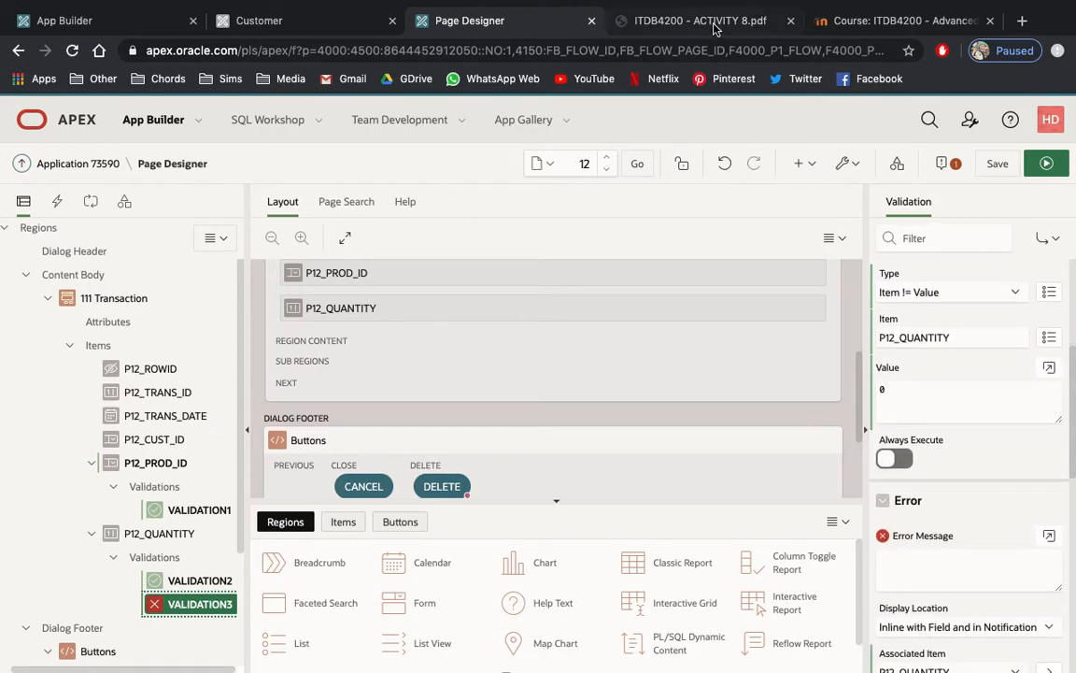
left_click(714, 23)
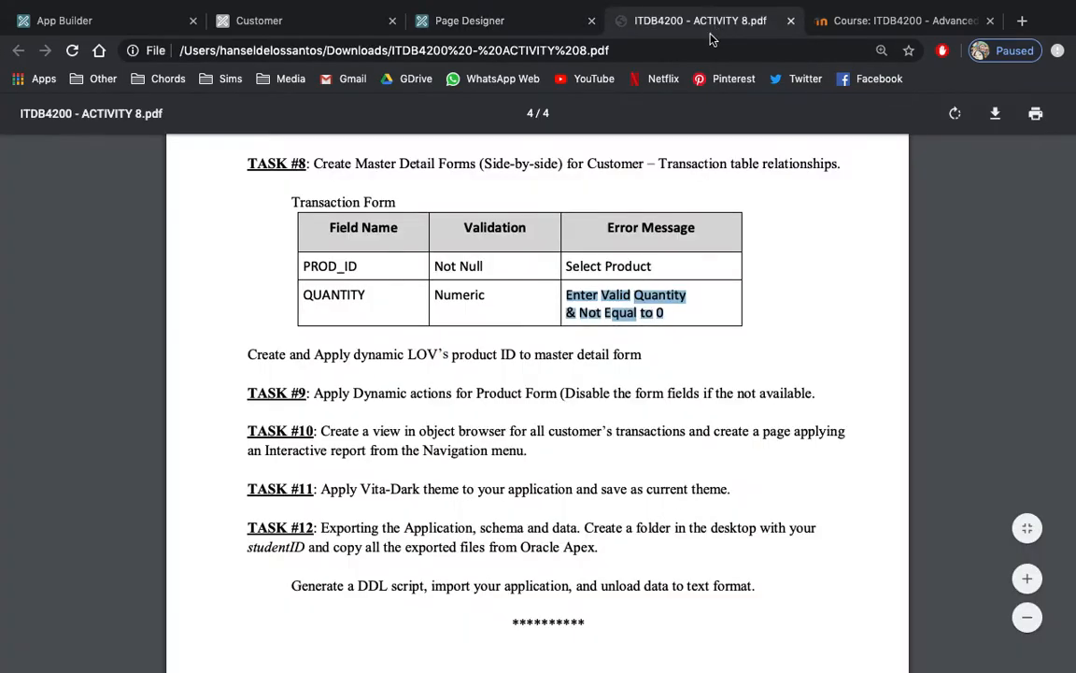
right_click(603, 303)
left_click(642, 338)
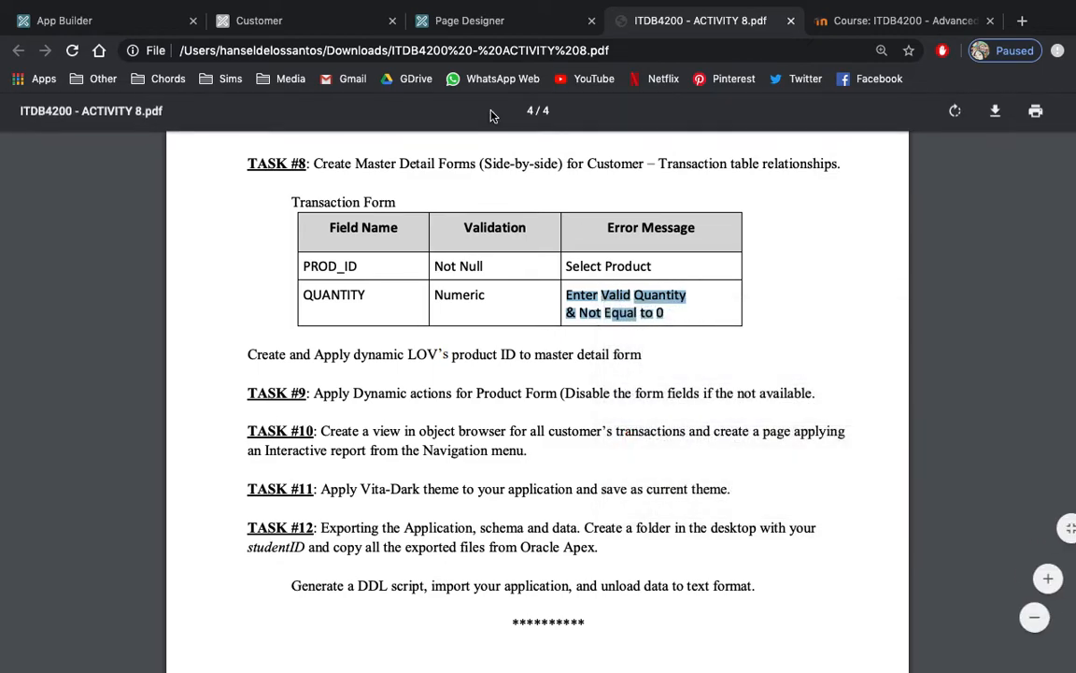
left_click(449, 25)
left_click(910, 558)
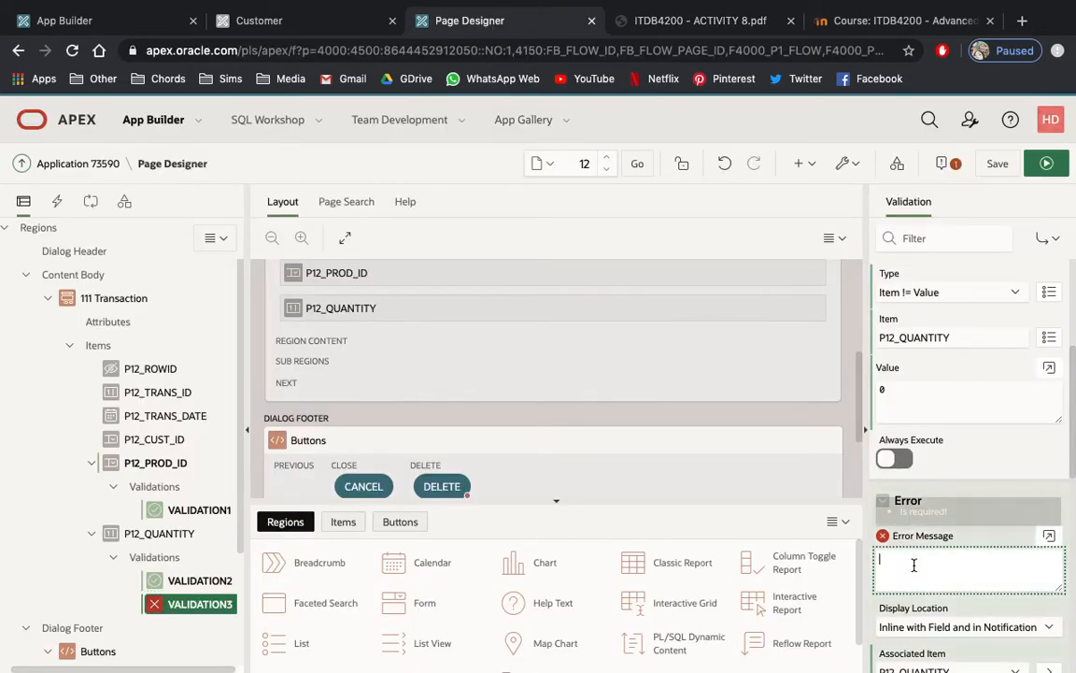
key("ctrl+v")
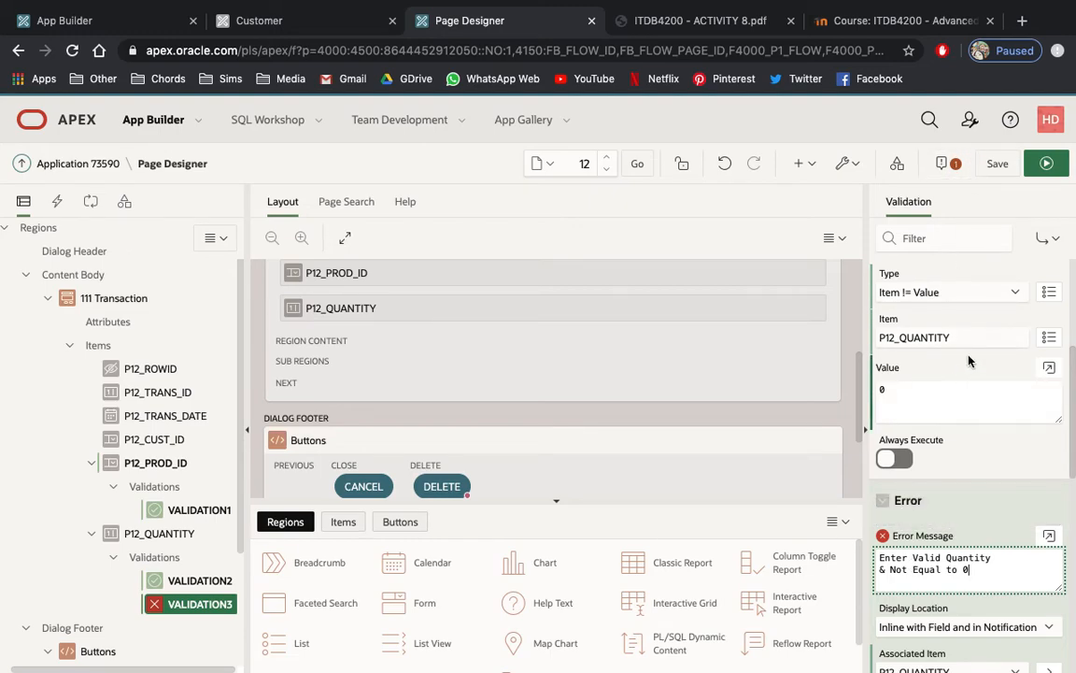
left_click(997, 164)
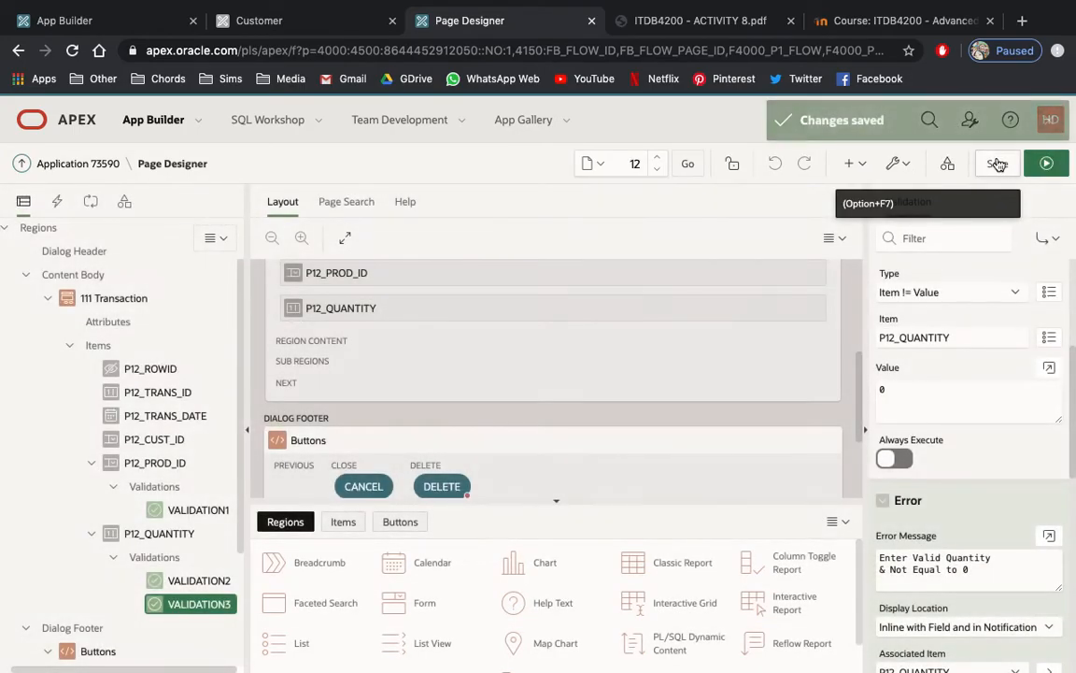
Open page 10, the Customer master-detail page, in Page Designer and run it.
left_click(635, 163)
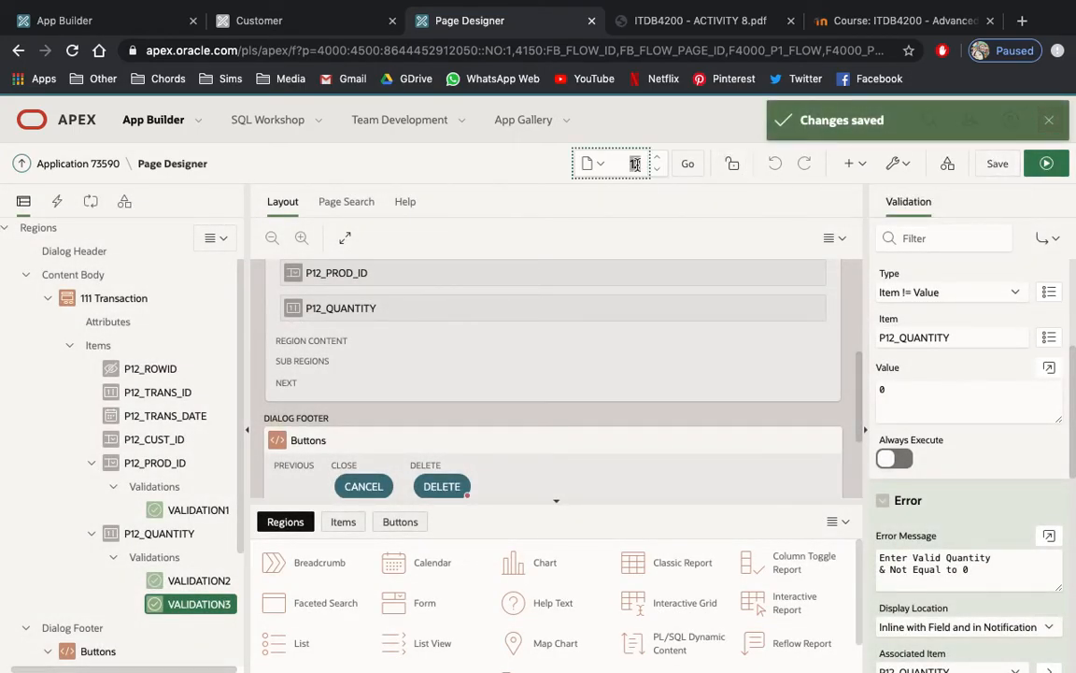
type("10")
key("Return")
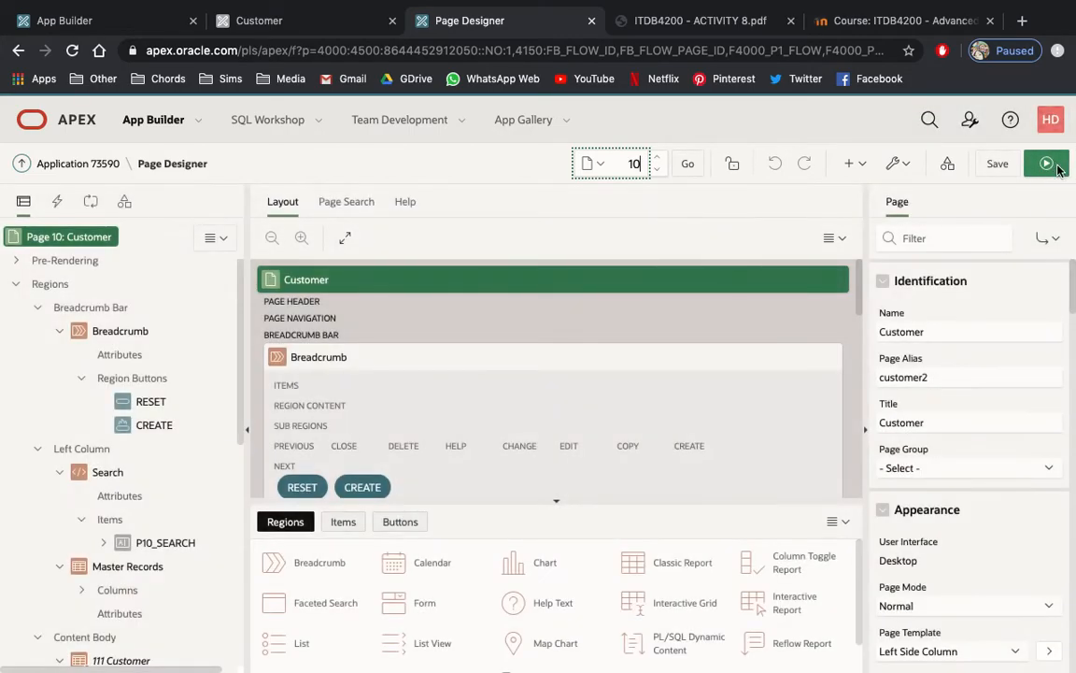
left_click(1046, 163)
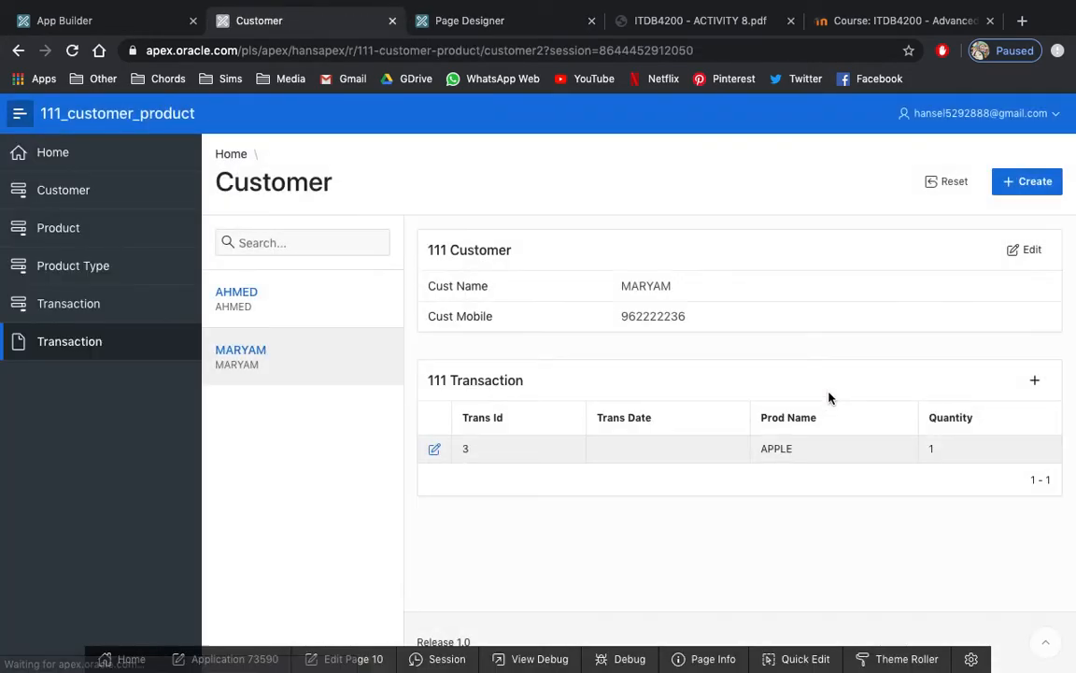
Open the APPLE transaction for editing and test the quantity validation by submitting a quantity of 0.
left_click(435, 450)
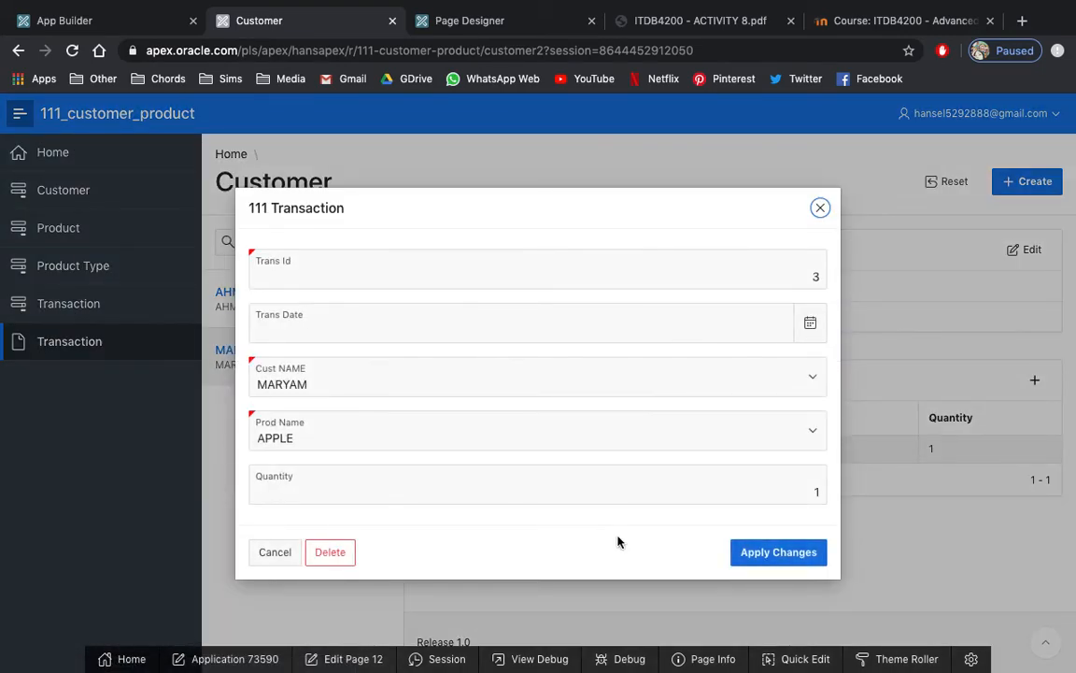
left_click(799, 491)
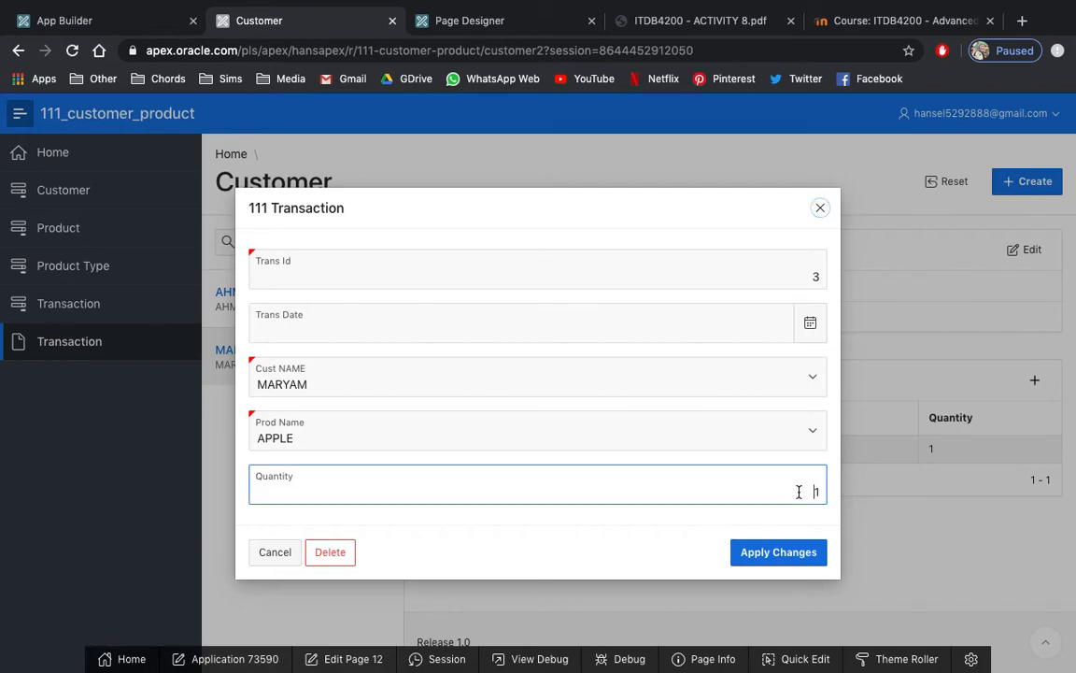
left_click_drag(799, 491, 846, 493)
type("u")
type("0")
left_click(780, 556)
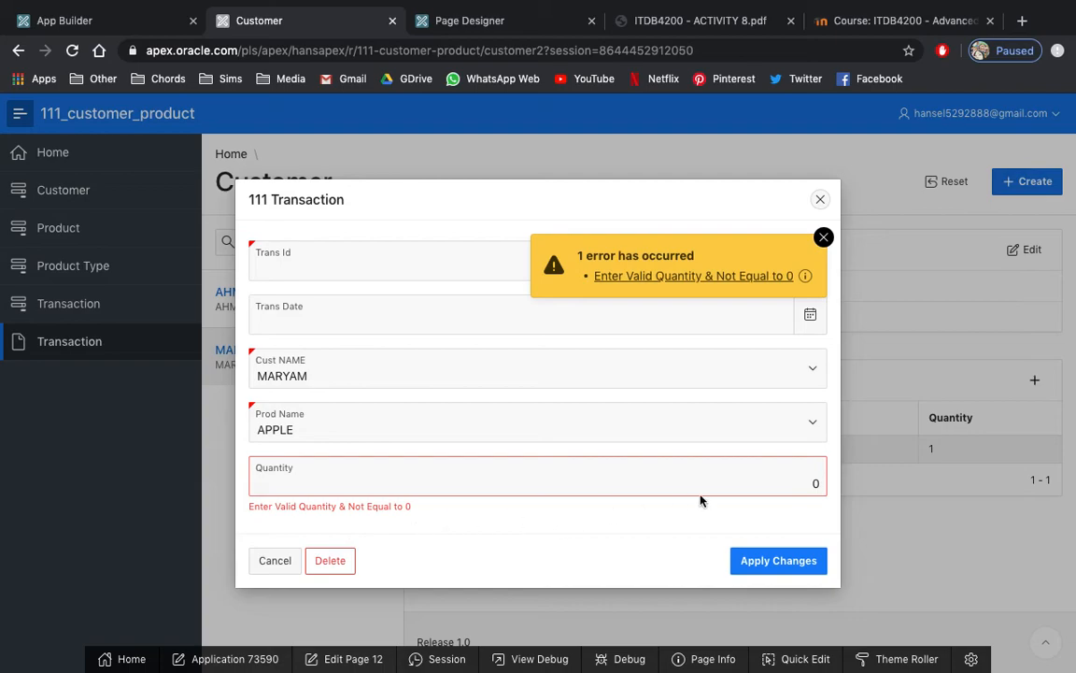
Test the numeric validation by submitting ASD as the transaction's quantity, and dismiss the error notification.
left_click(825, 483)
left_click_drag(825, 483, 801, 482)
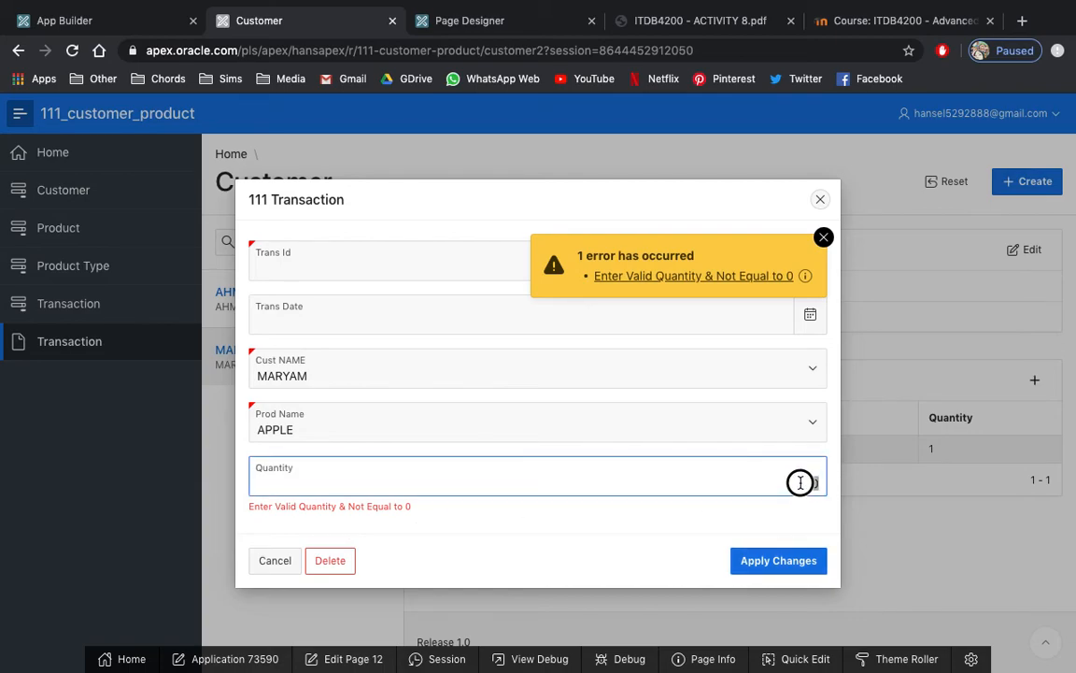
type("4SD")
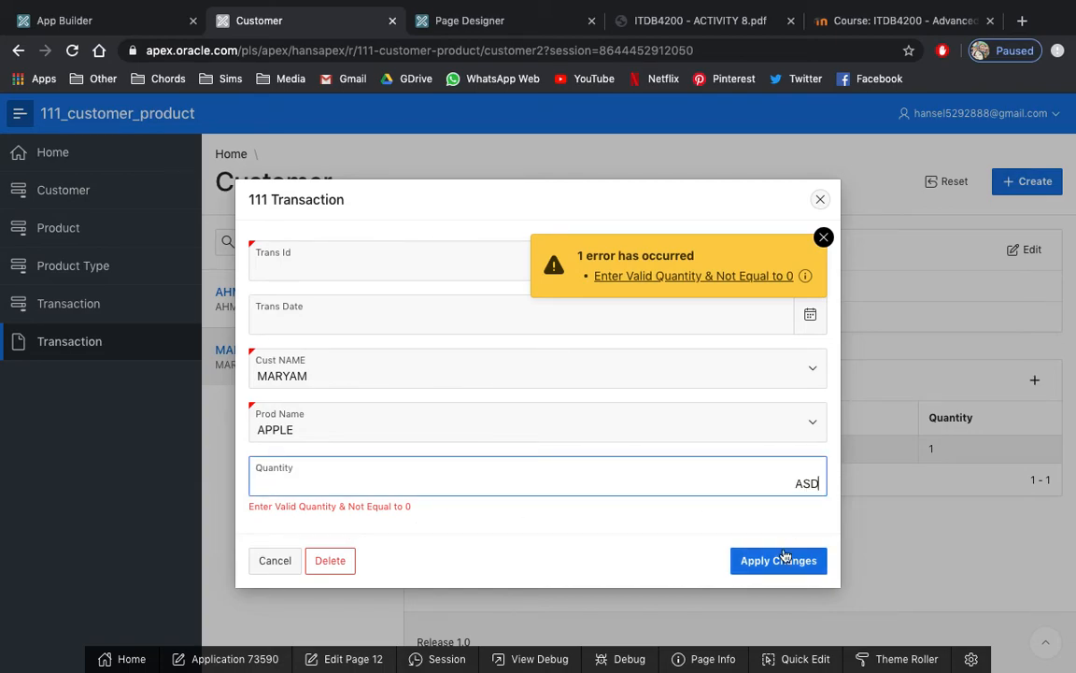
left_click(783, 561)
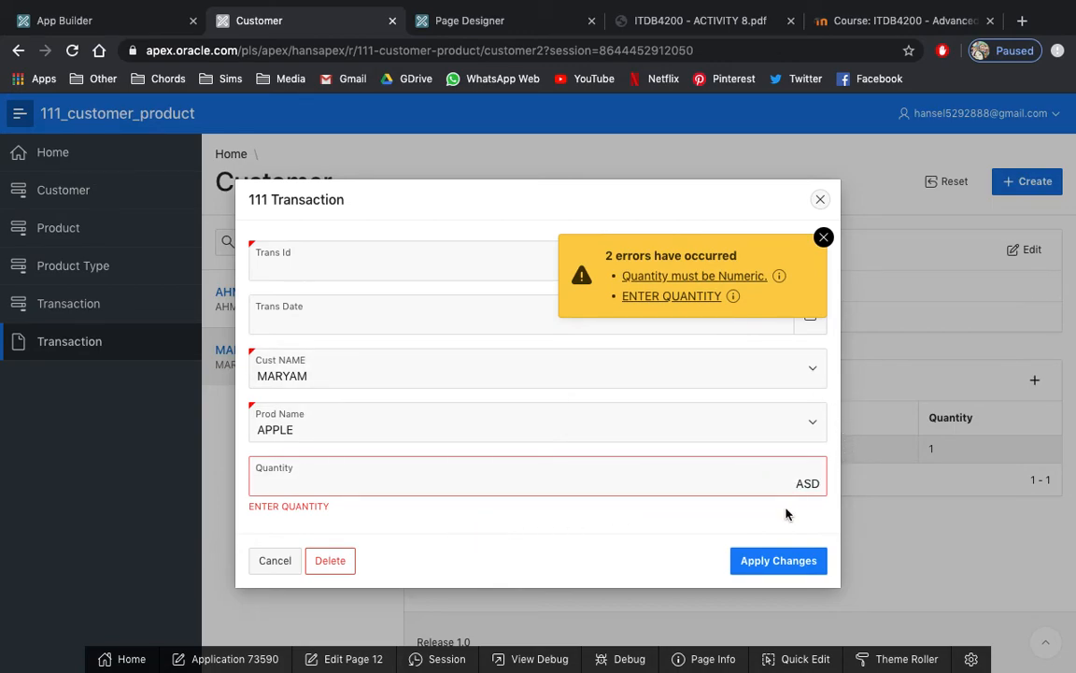
left_click(822, 237)
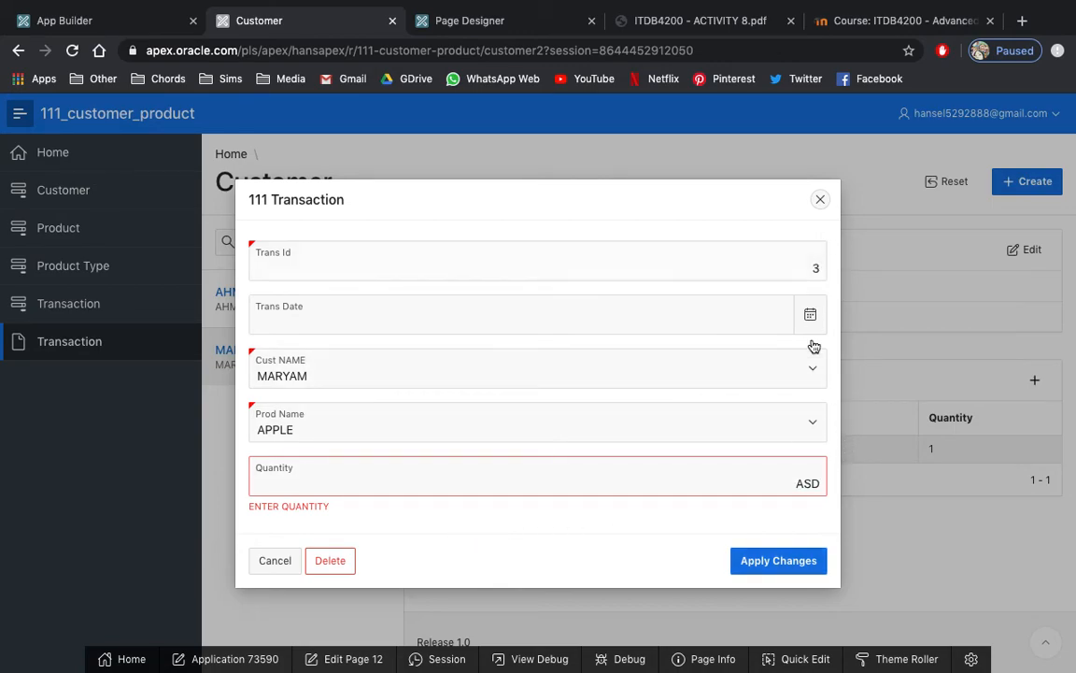
Test the product validation by submitting the transaction with a blank Prod Name, and return to the activity PDF's task list.
left_click(812, 425)
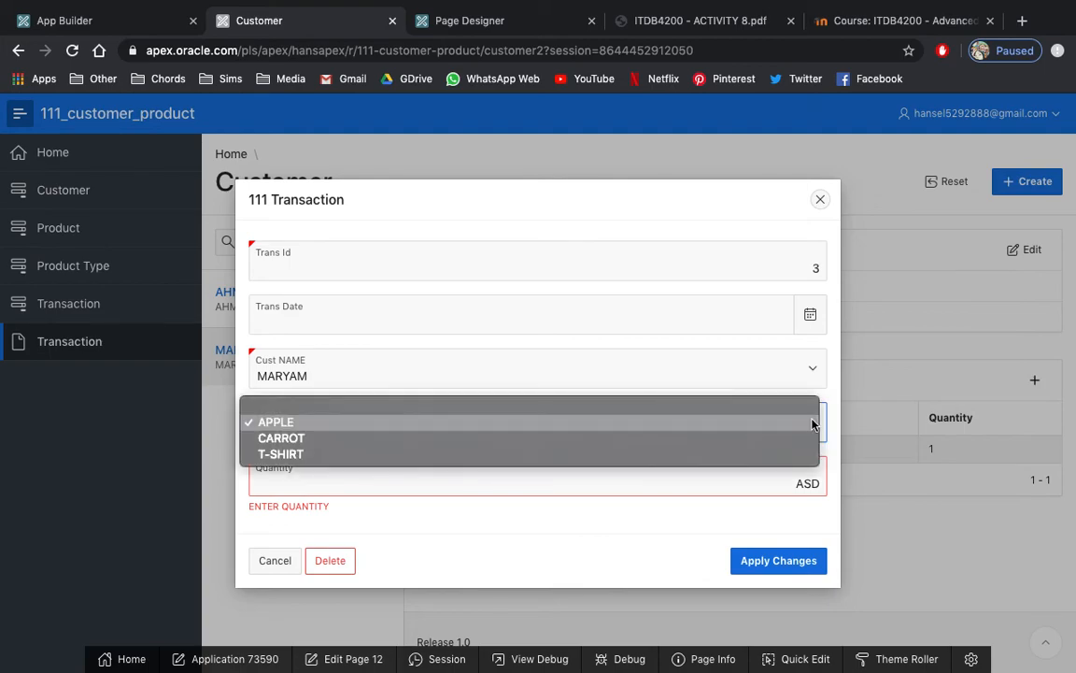
left_click(793, 408)
left_click(797, 569)
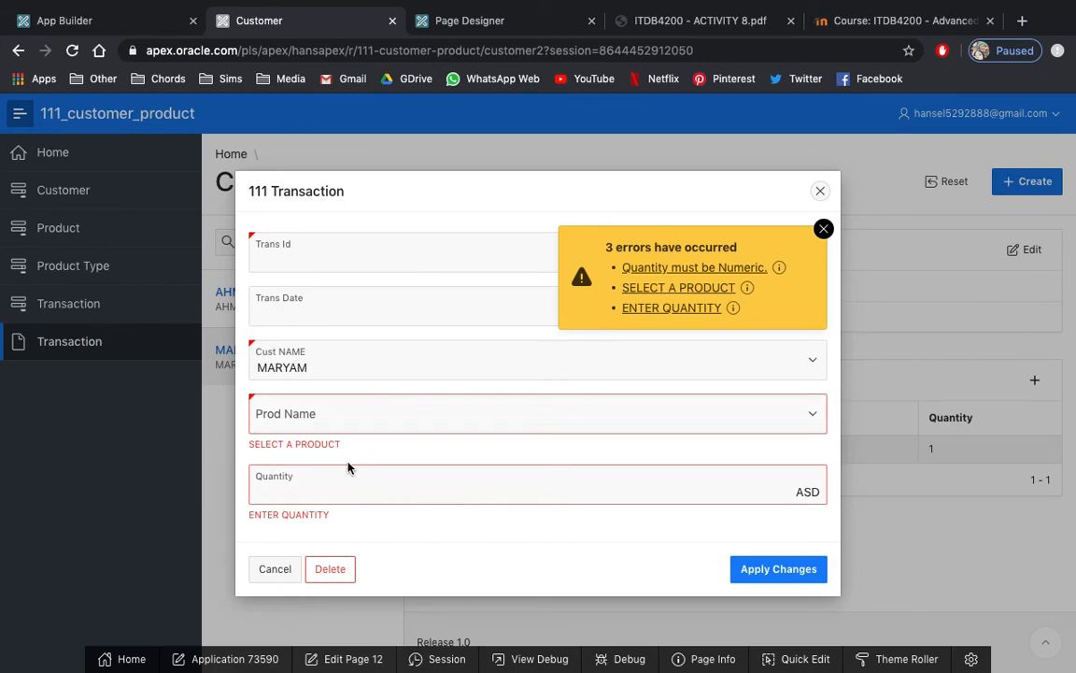
left_click(661, 20)
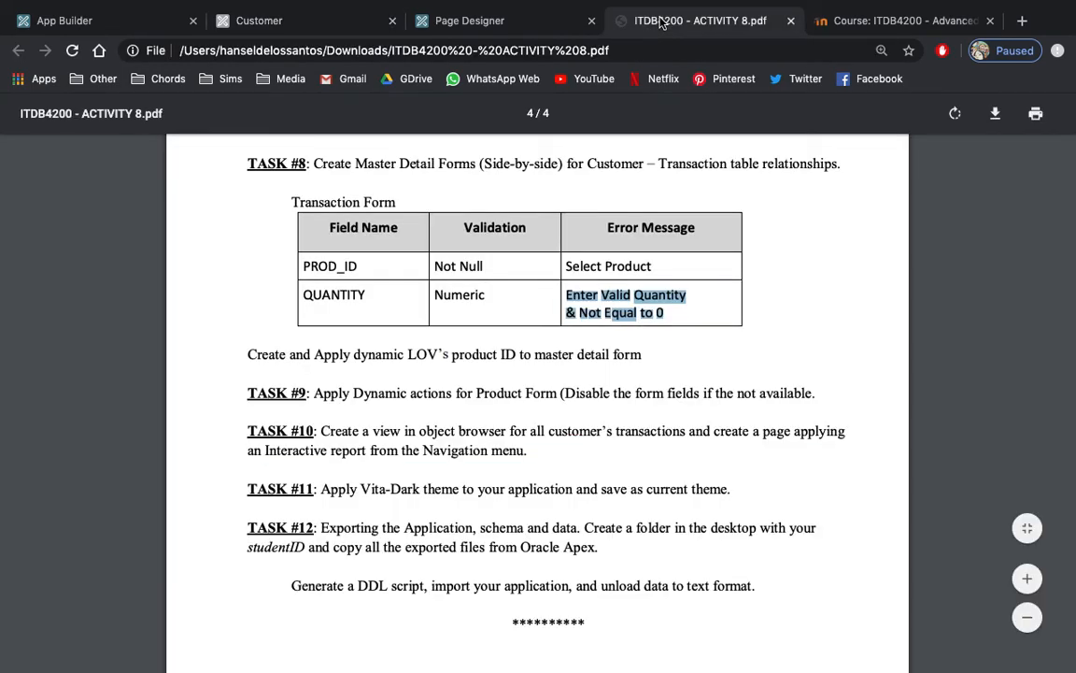